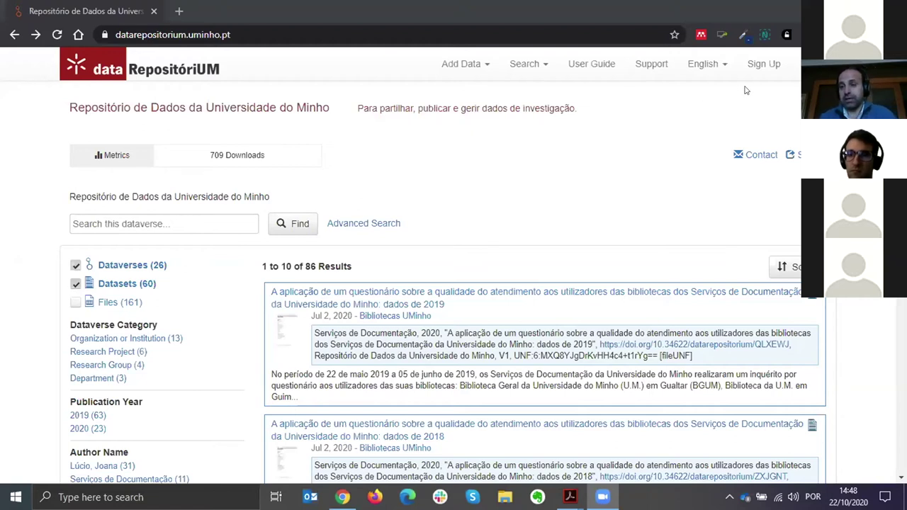
- Open the Sign Up page and look over the Create Account form's fields
click(784, 78)
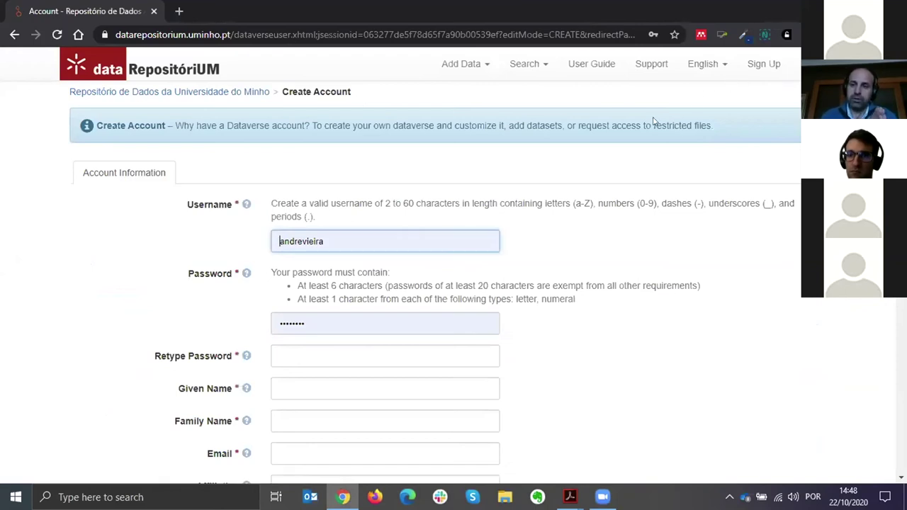
scroll(64, 278, down, 1)
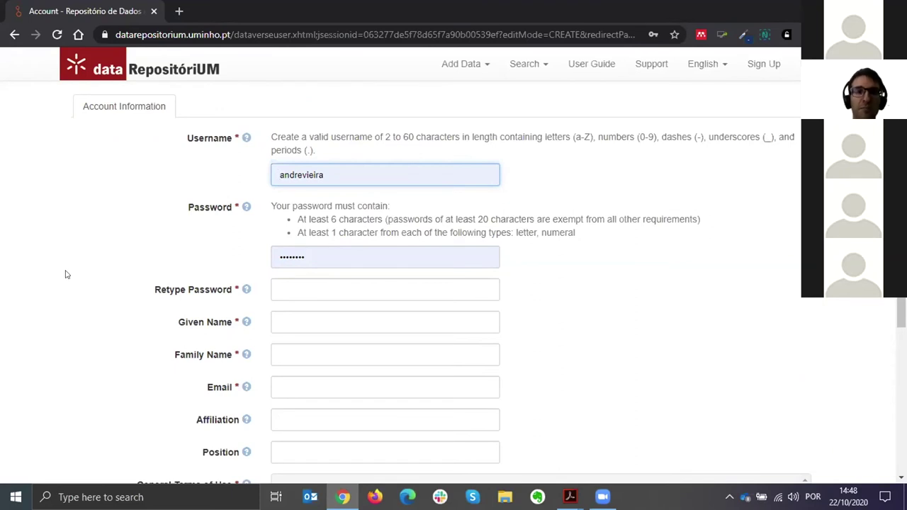
scroll(66, 275, up, 1)
scroll(54, 280, down, 1)
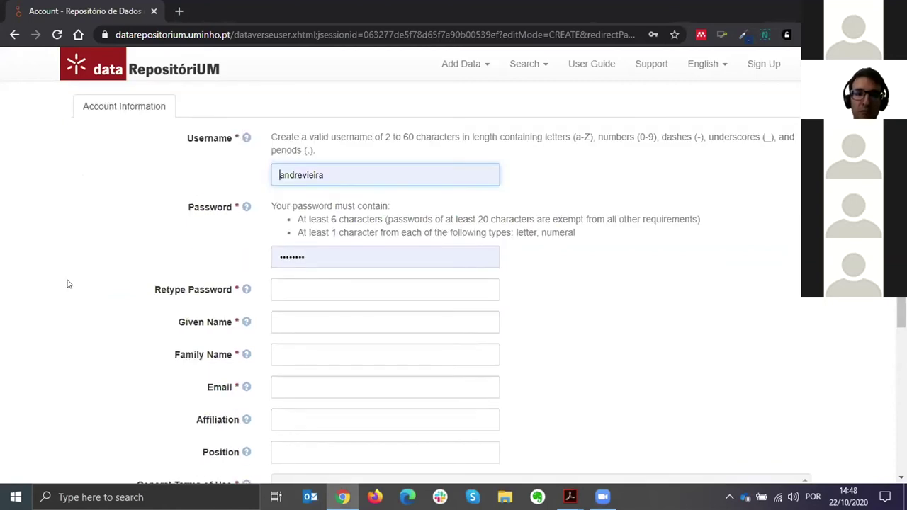
scroll(65, 283, up, 1)
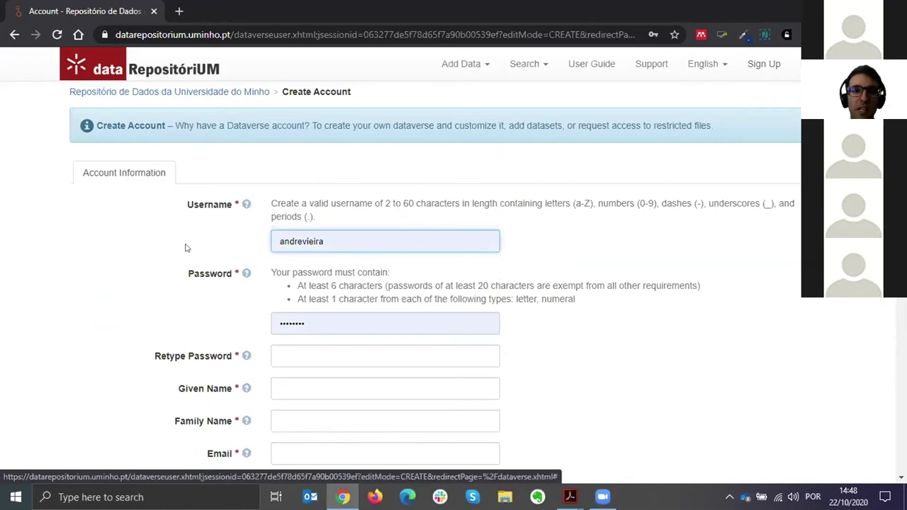
scroll(162, 241, down, 2)
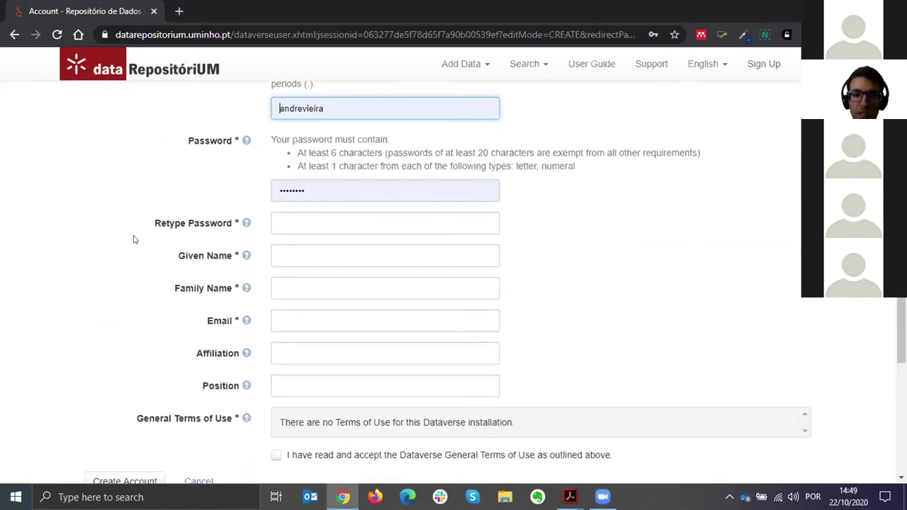
scroll(129, 240, down, 1)
scroll(128, 240, up, 1)
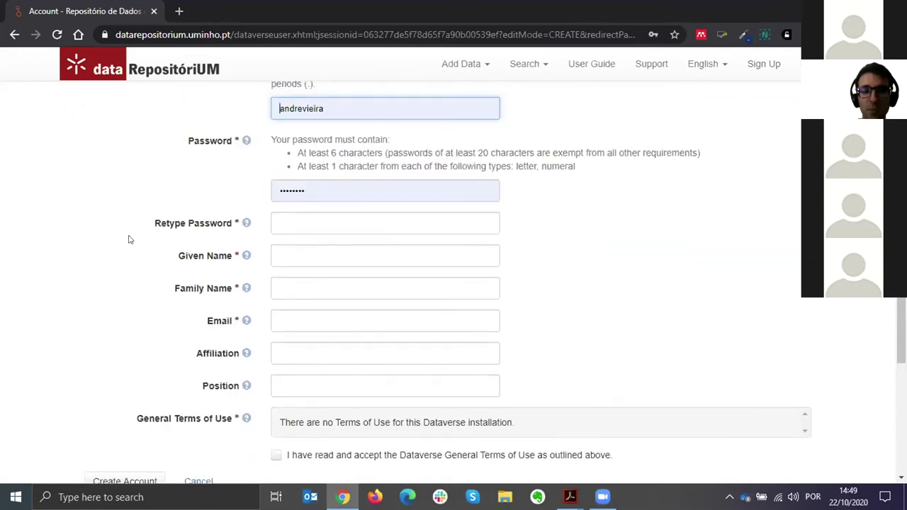
scroll(128, 239, up, 2)
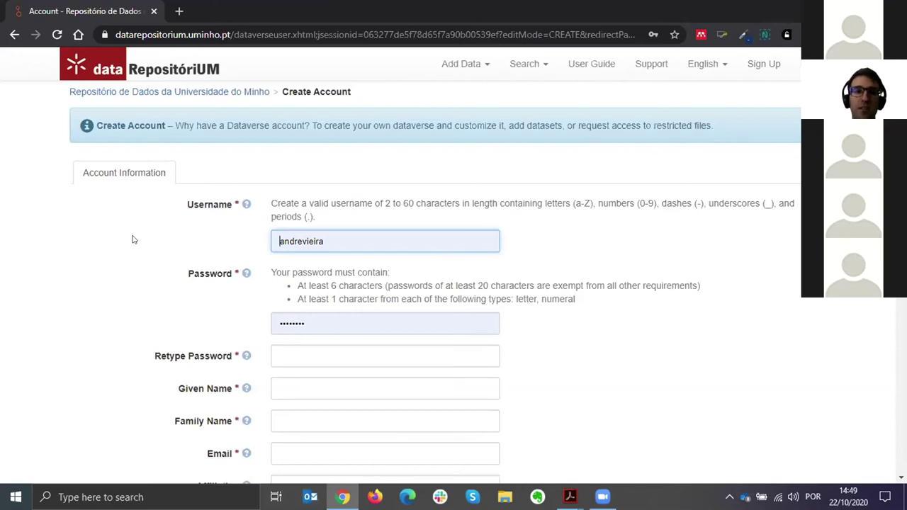
- Log in with the saved credentials to show My Data: 22 dataverses and 37 datasets
click(789, 81)
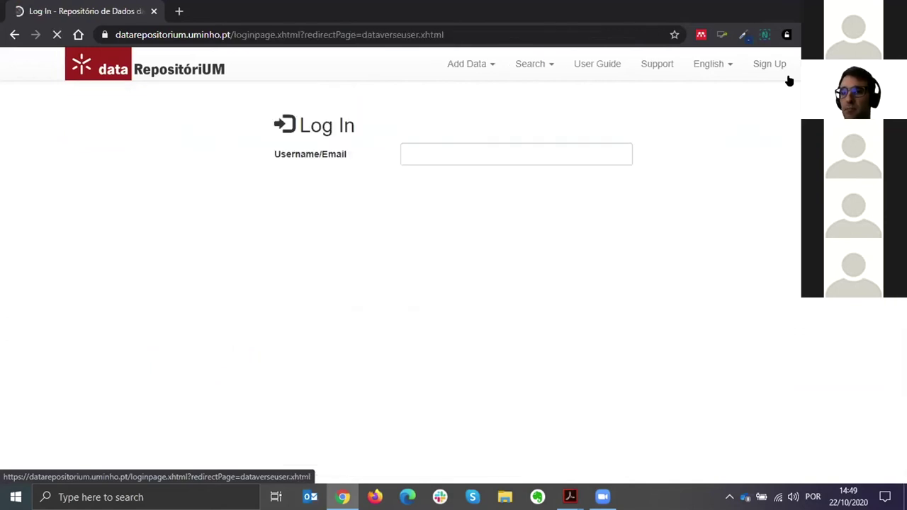
click(416, 219)
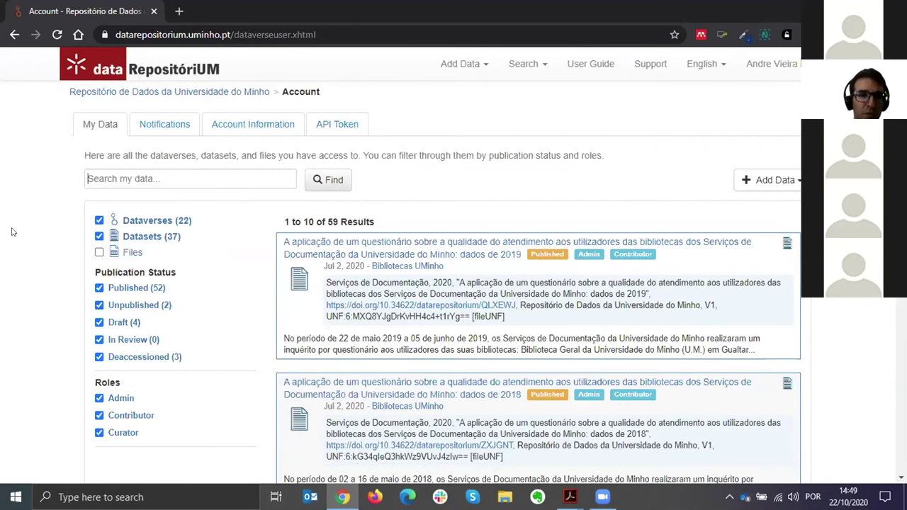
scroll(13, 231, down, 1)
scroll(17, 227, up, 1)
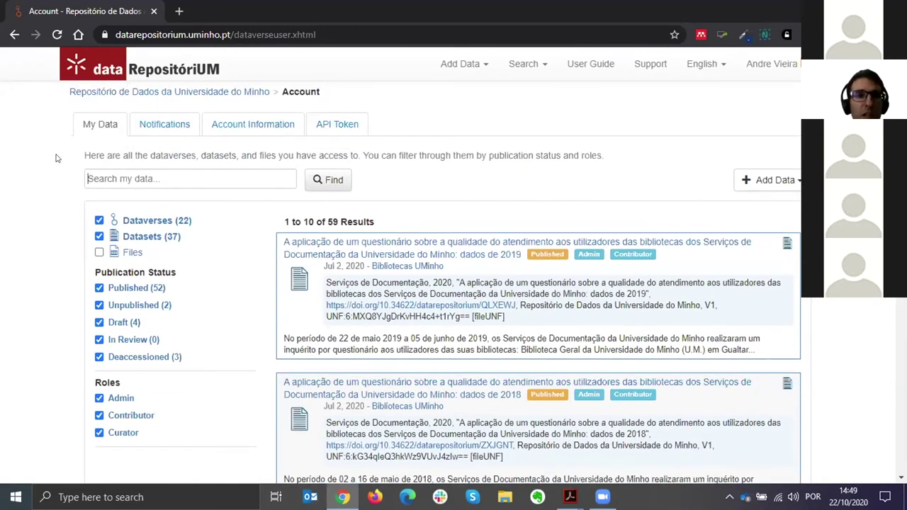
- Return to the repository home page and filter results by Research Group
click(163, 68)
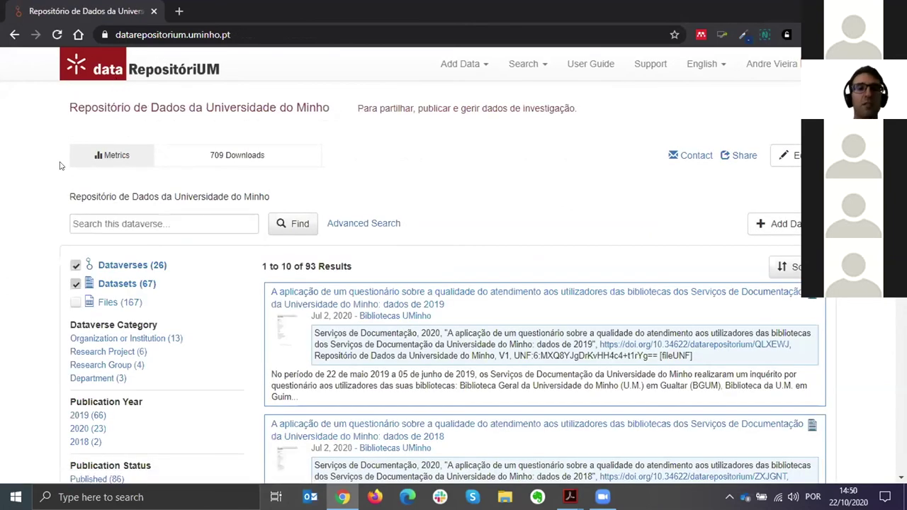
scroll(18, 180, down, 1)
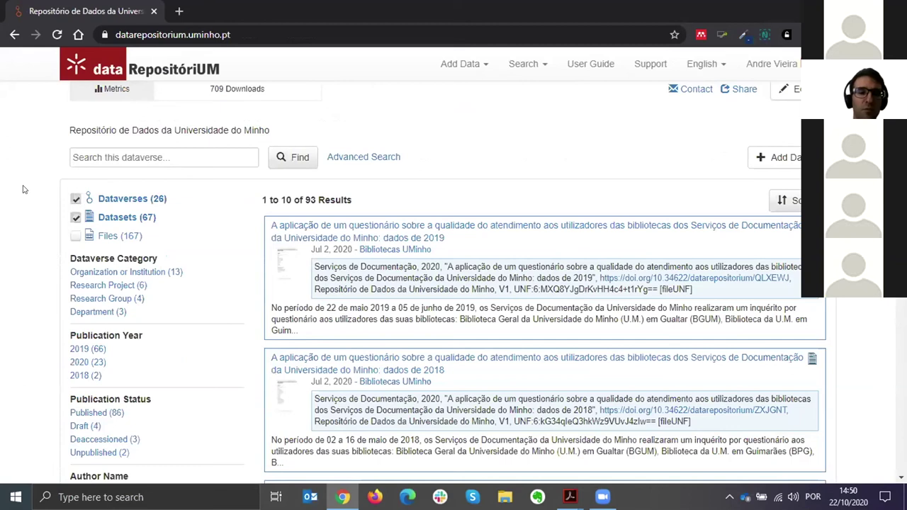
scroll(18, 200, down, 1)
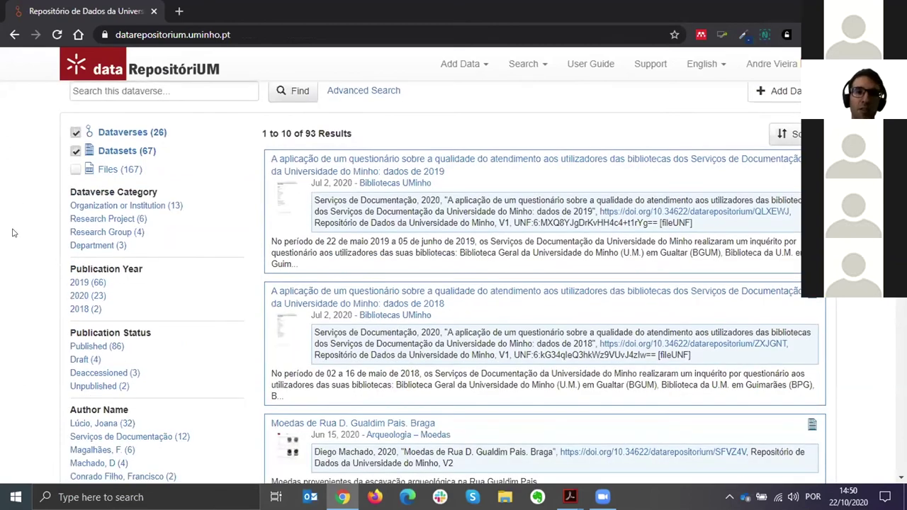
click(111, 234)
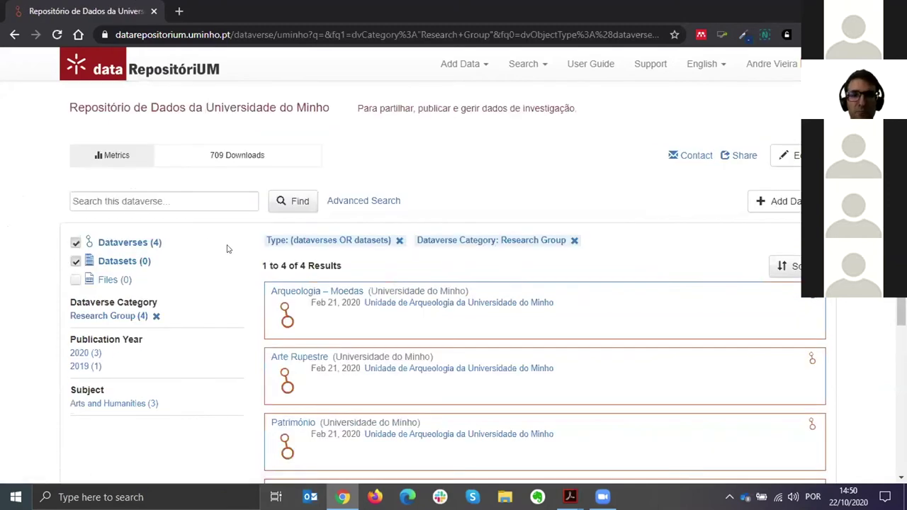
- Open the Unidade de Arqueologia da Universidade do Minho dataverse and show its Add Data options
scroll(228, 249, down, 2)
scroll(227, 249, down, 1)
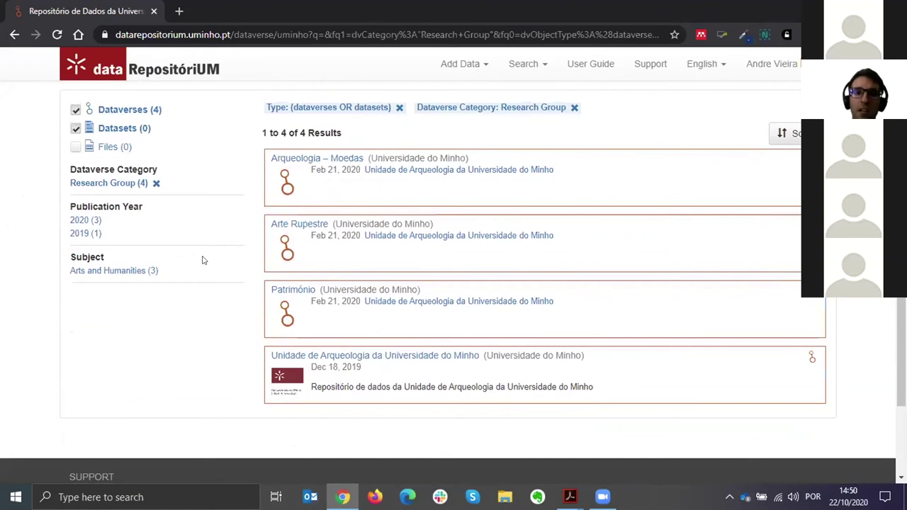
click(398, 357)
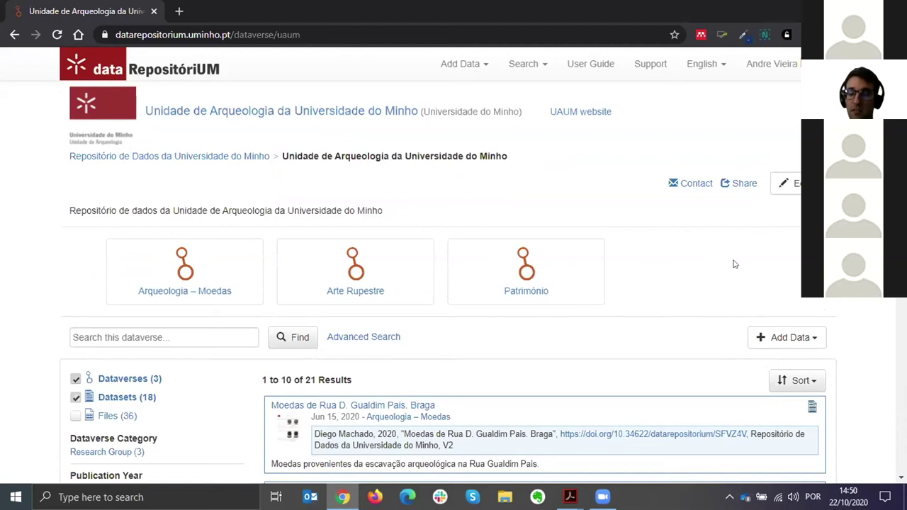
scroll(756, 272, down, 1)
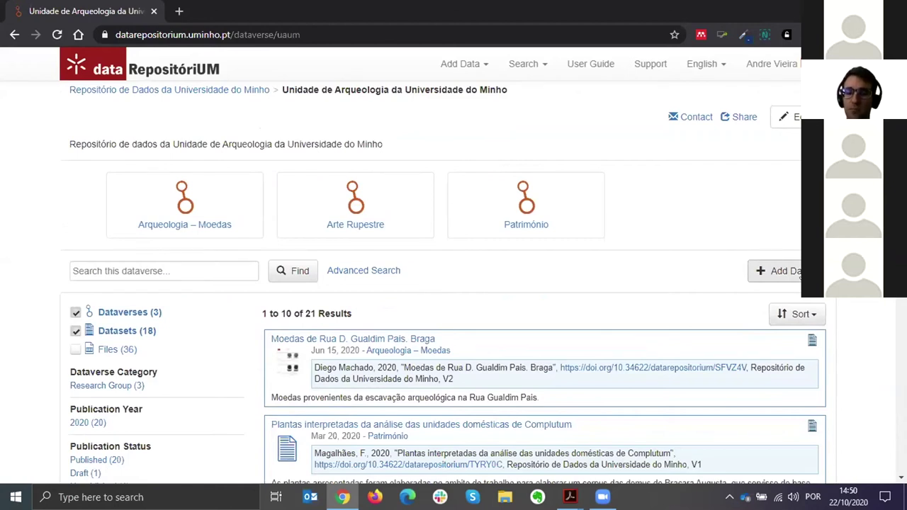
click(779, 270)
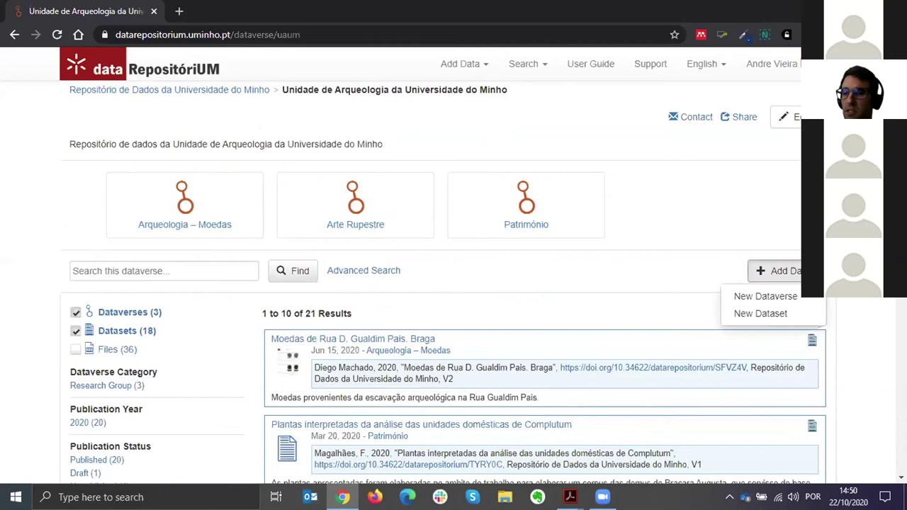
- Start a New Dataset in the archaeology unit's dataverse
click(769, 318)
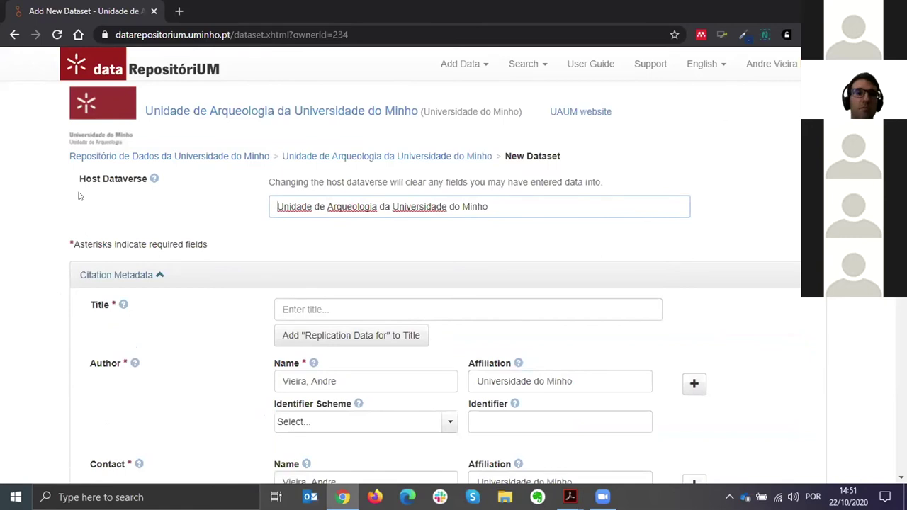
scroll(68, 192, down, 1)
scroll(29, 189, down, 1)
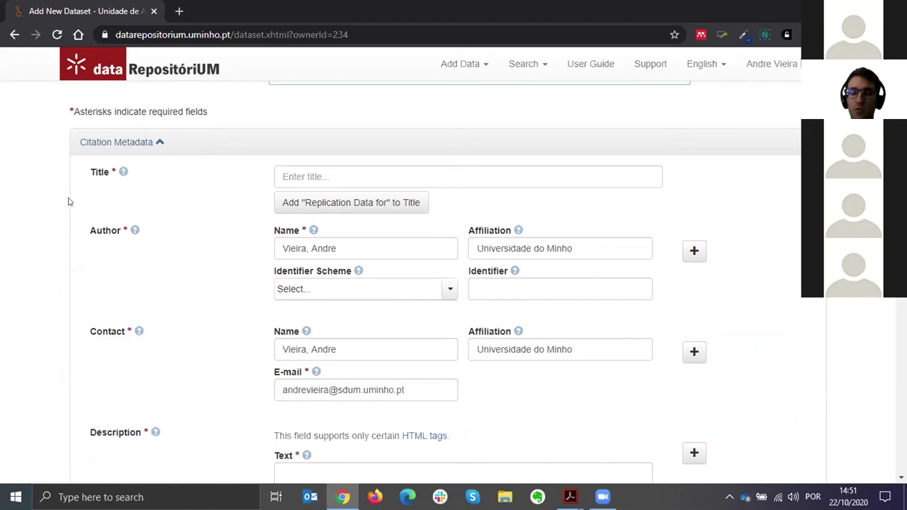
- Begin typing the dataset title 'Exemplo de teste semana', removing a mistyped letter
click(296, 186)
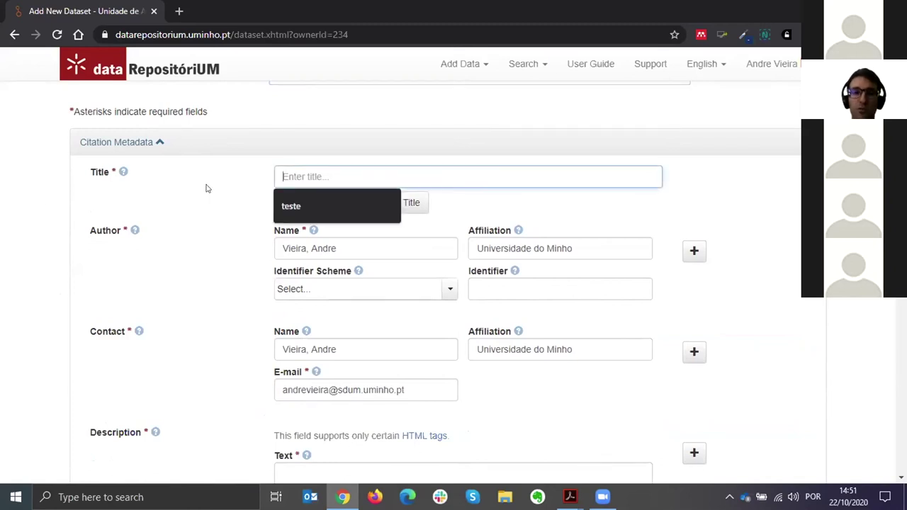
click(207, 188)
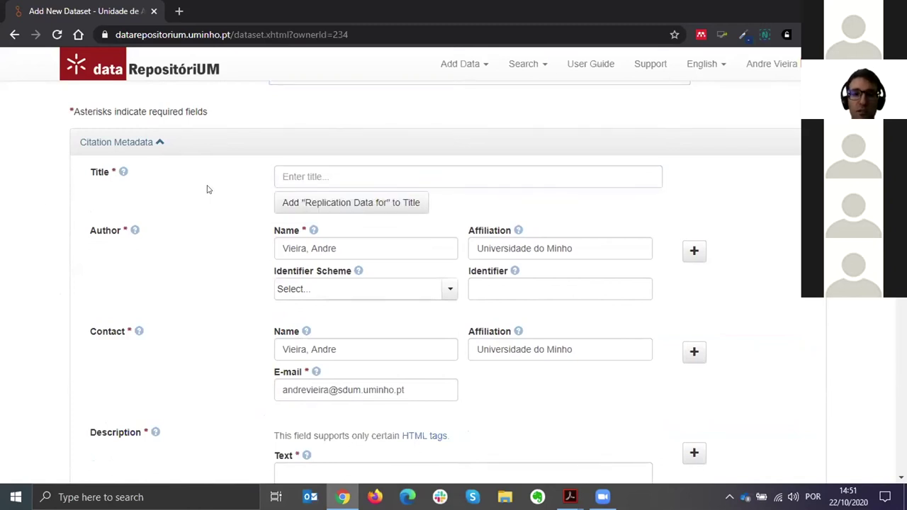
click(316, 177)
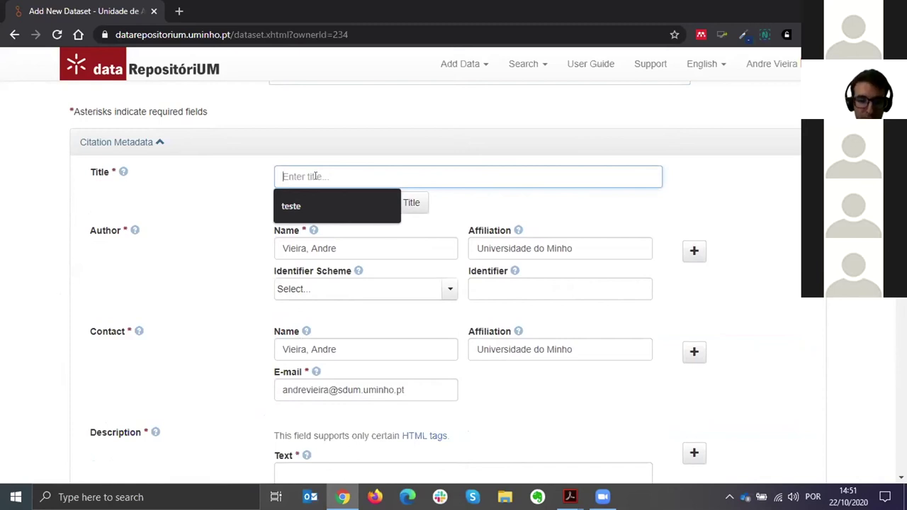
text(Exemplo)
text( t)
text(e teste)
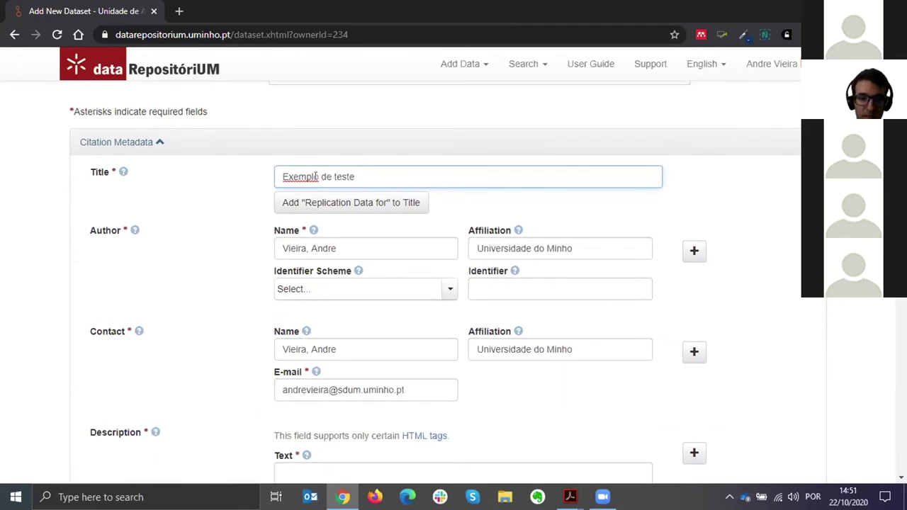
text( semana )
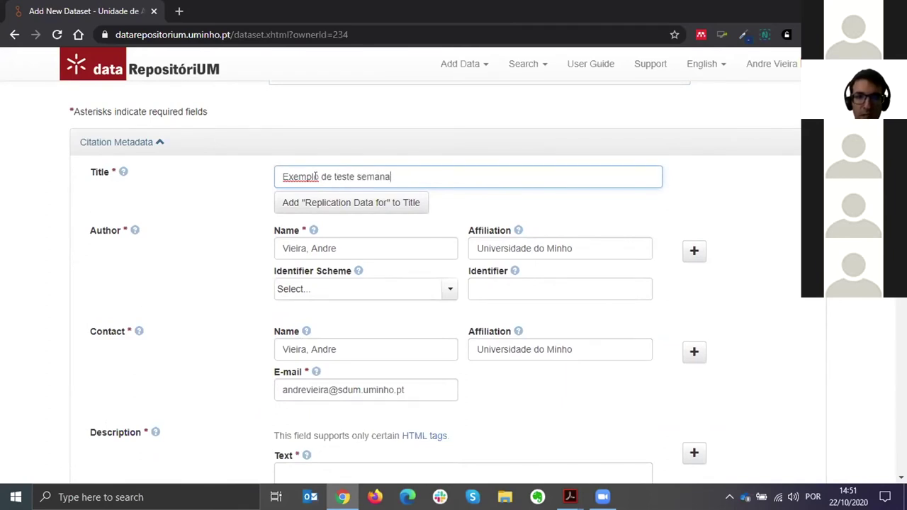
text(A)
key(BackSpace)
- Complete the title as 'Exemplo de teste semana OA'
text(OA)
click(170, 249)
scroll(166, 249, down, 1)
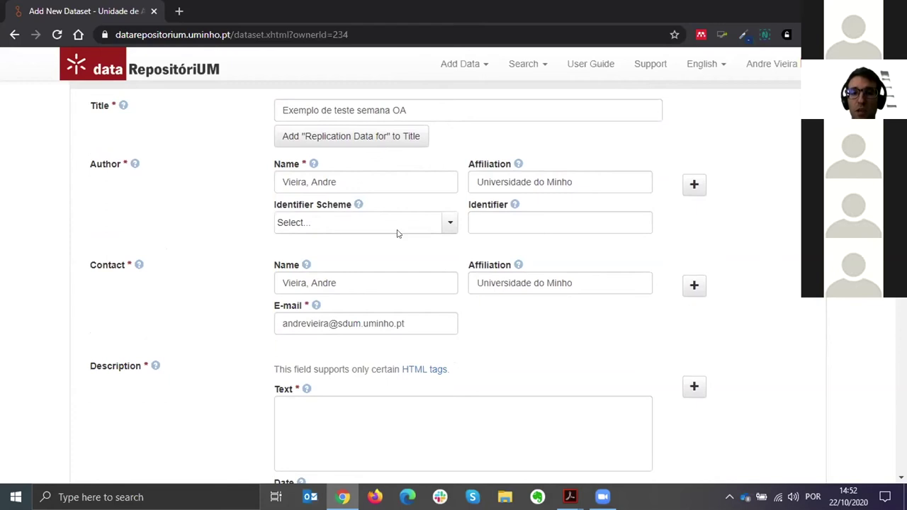
- Add a second author entry filled with the co-author's full name
click(693, 186)
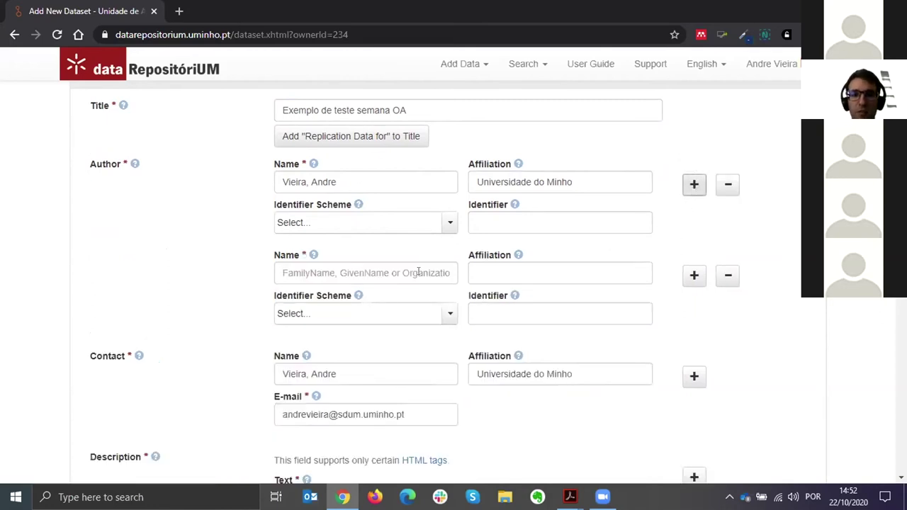
click(419, 273)
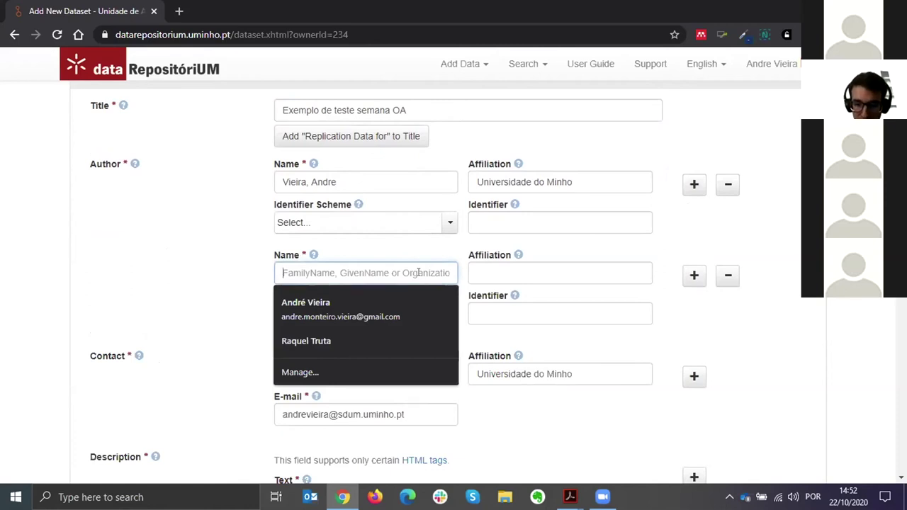
text(Moura)
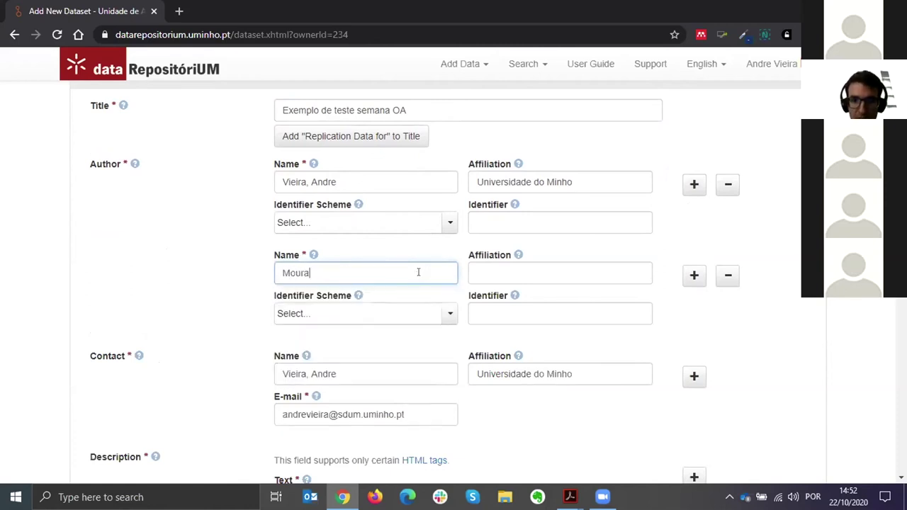
text(, )
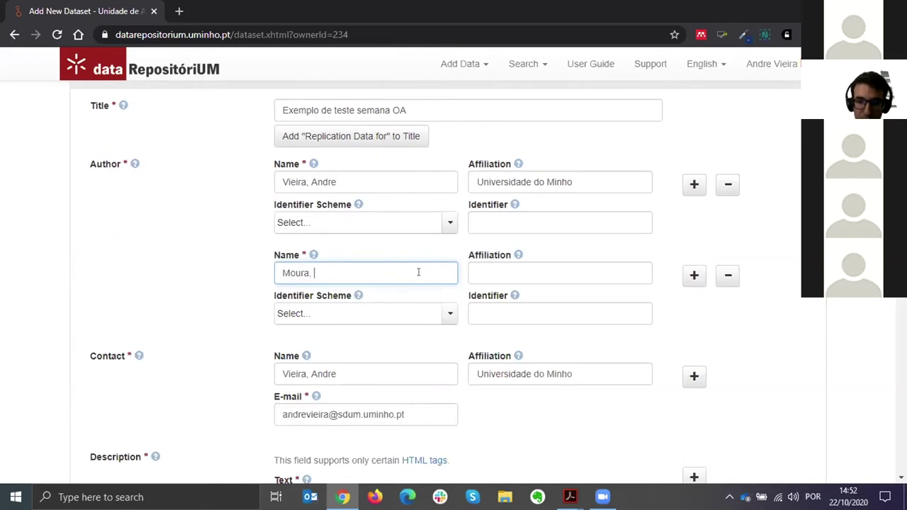
text(Paula)
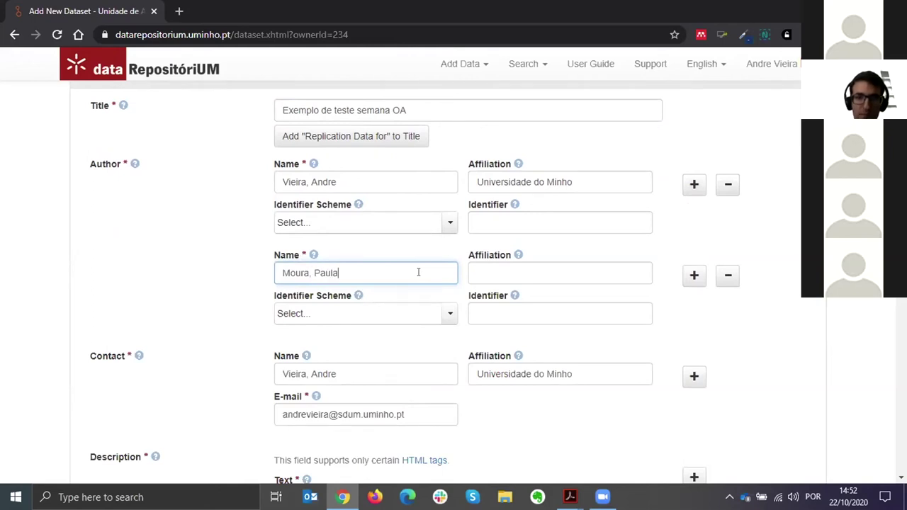
click(173, 293)
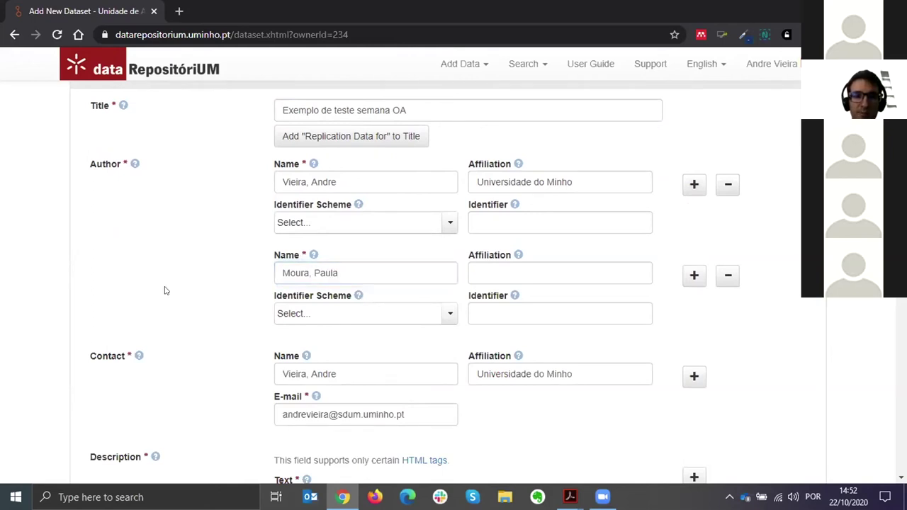
- Enter the description text 'Resumo do conjunto de dados.'
scroll(154, 290, down, 1)
scroll(151, 290, down, 1)
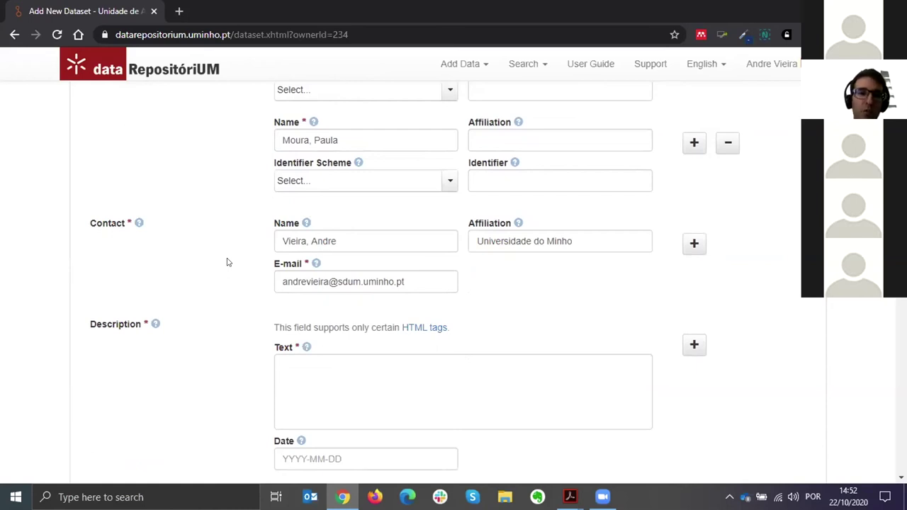
scroll(223, 261, down, 2)
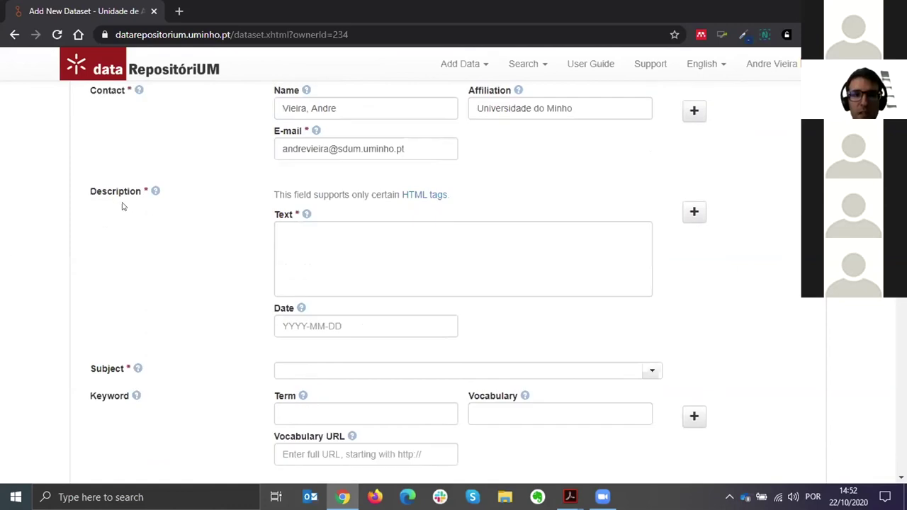
click(284, 233)
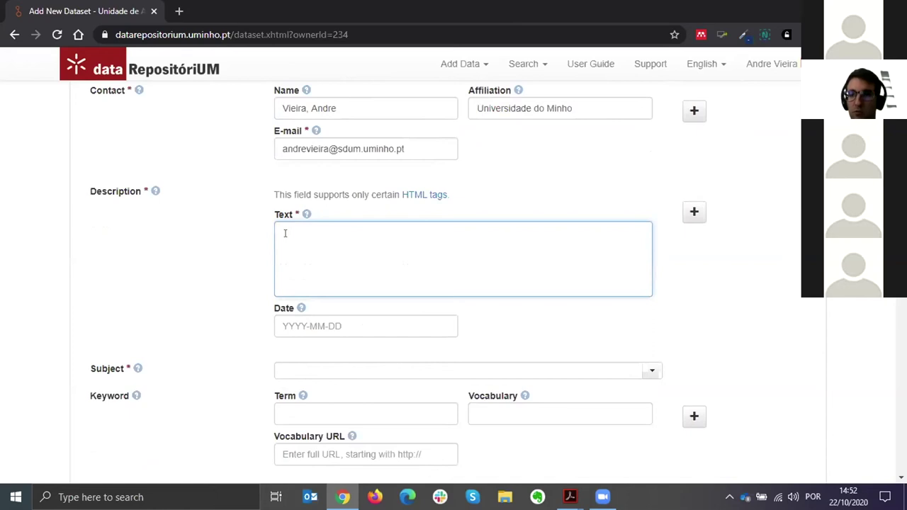
text(Resumo)
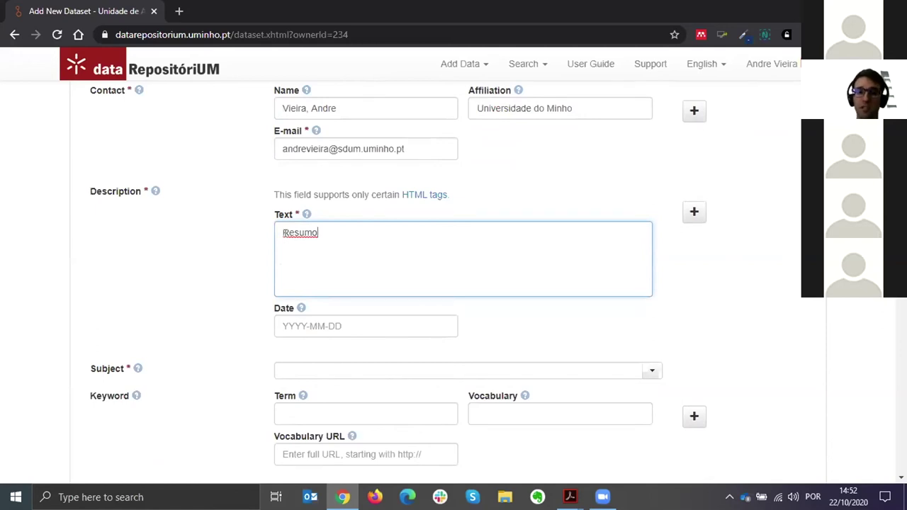
text(do conjunto de dados.)
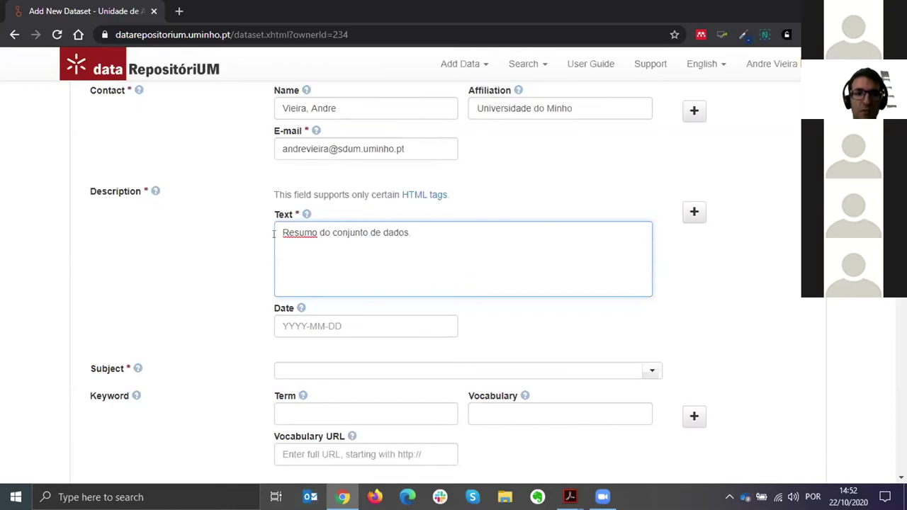
click(170, 244)
scroll(173, 244, down, 3)
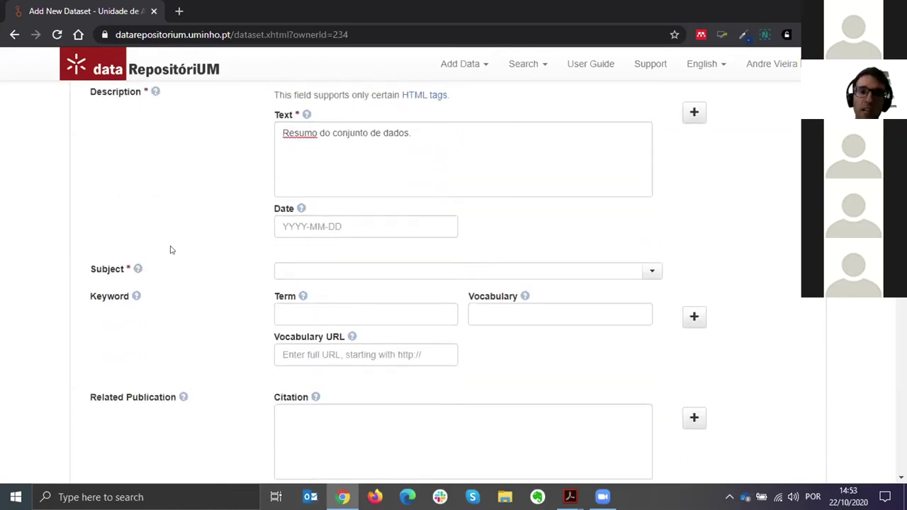
- Set the description date to 2020-10-20
key(Tab)
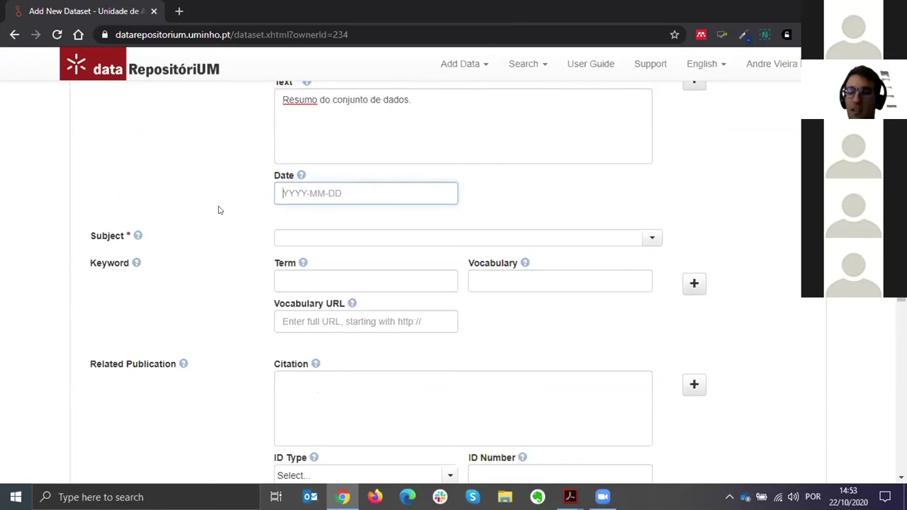
text(2016)
key(BackSpace)
key(BackSpace)
text(20)
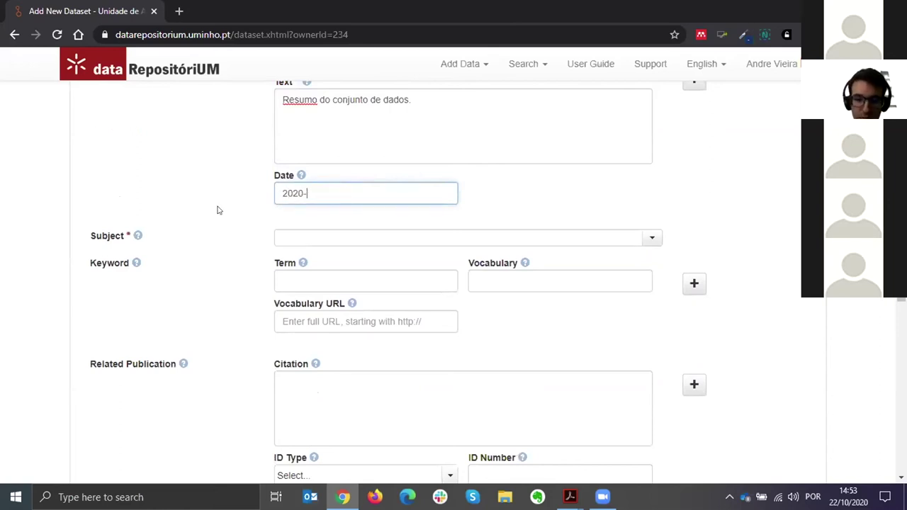
text(-10-20)
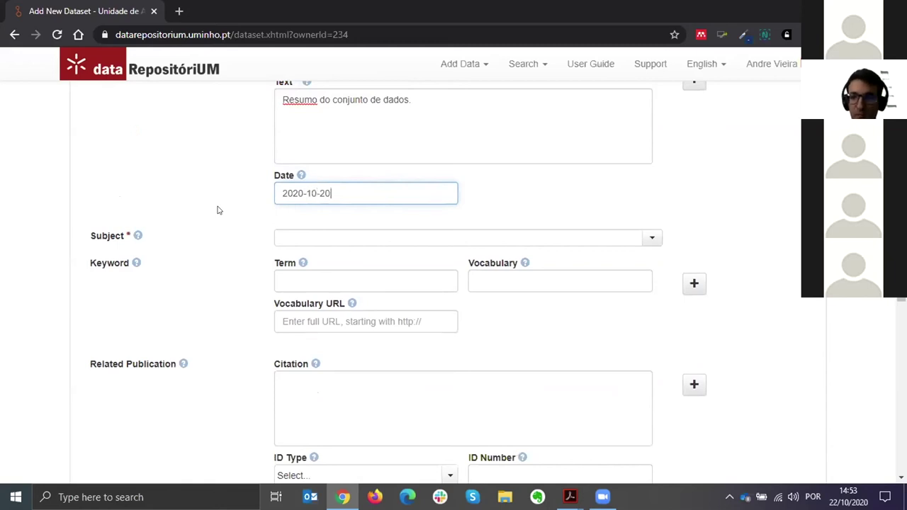
click(188, 257)
scroll(196, 259, down, 1)
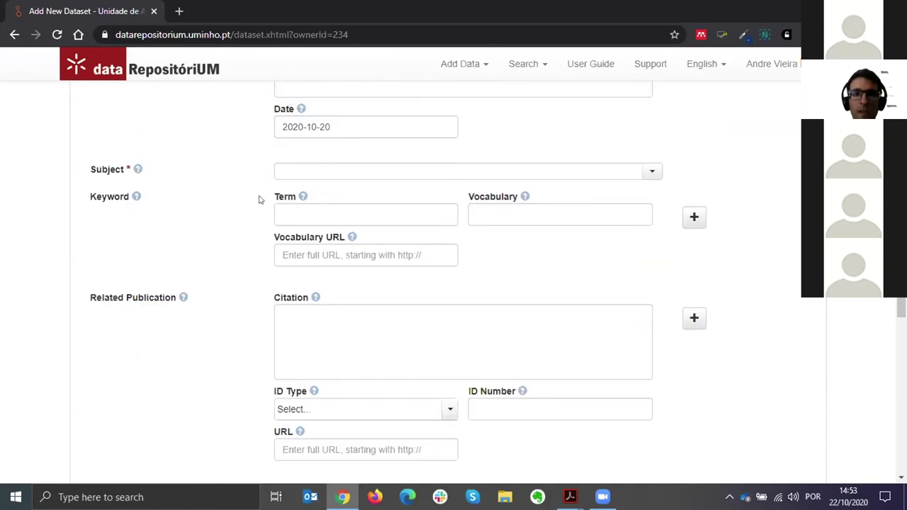
- Choose Business and Management as the dataset's subject
click(644, 175)
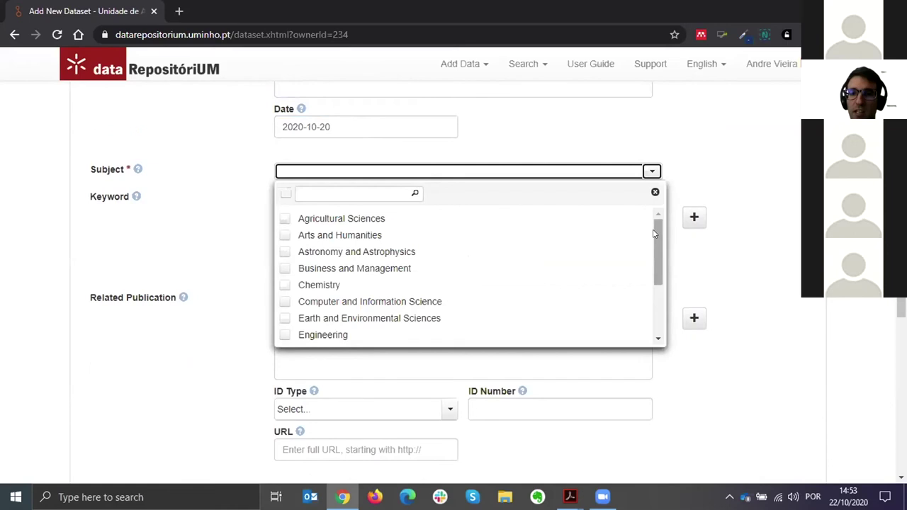
drag(654, 234, 378, 262)
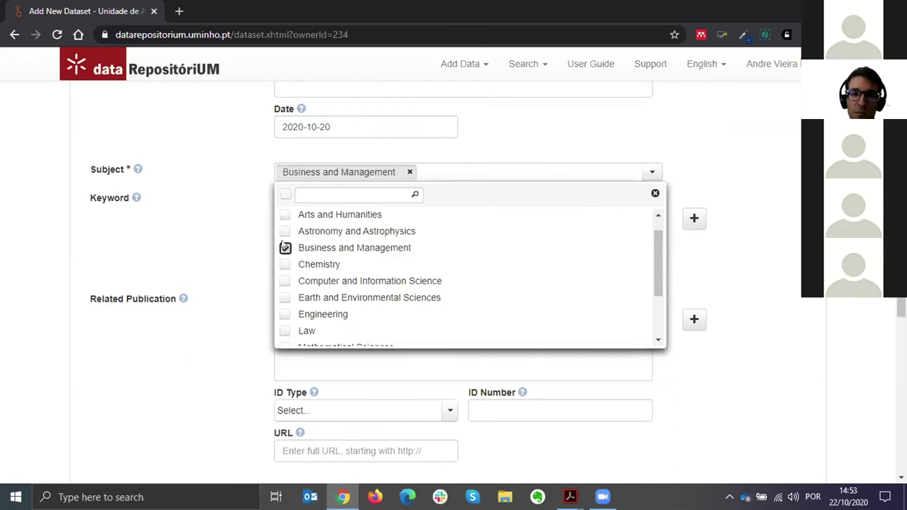
click(172, 207)
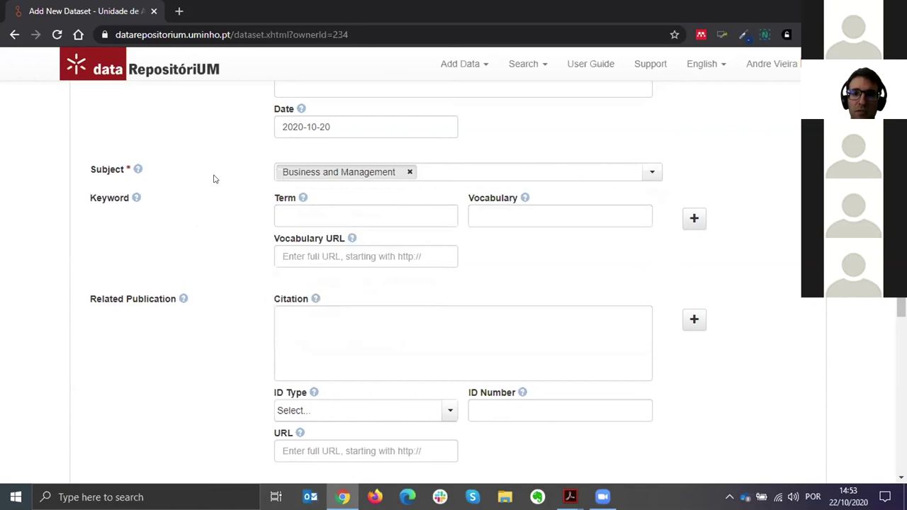
scroll(284, 148, down, 1)
click(284, 148)
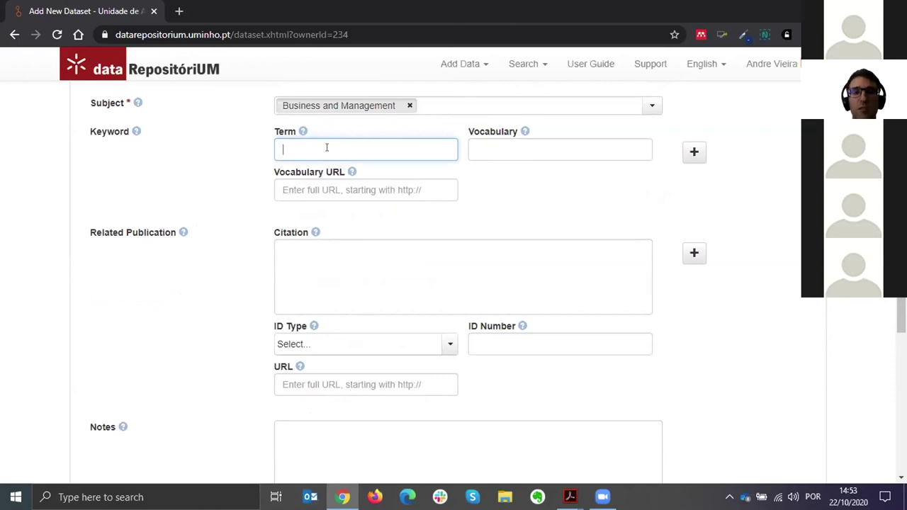
scroll(226, 196, down, 2)
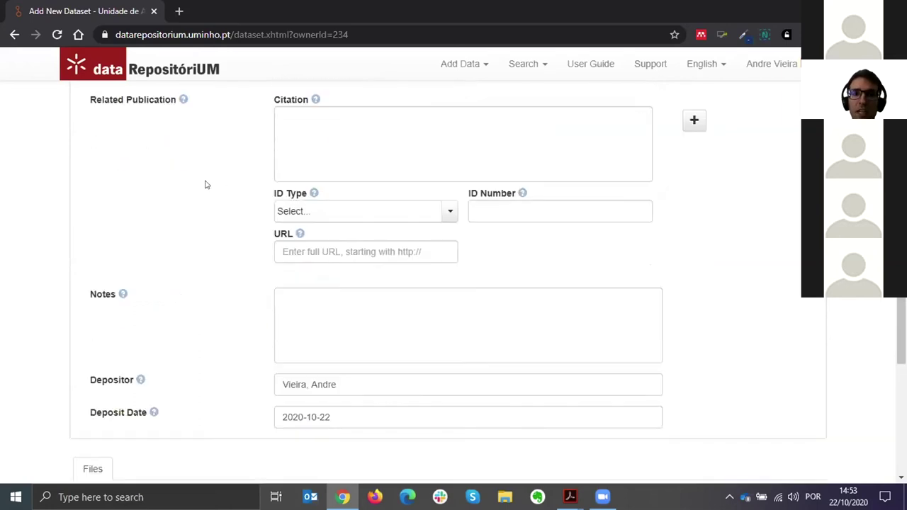
scroll(205, 183, up, 1)
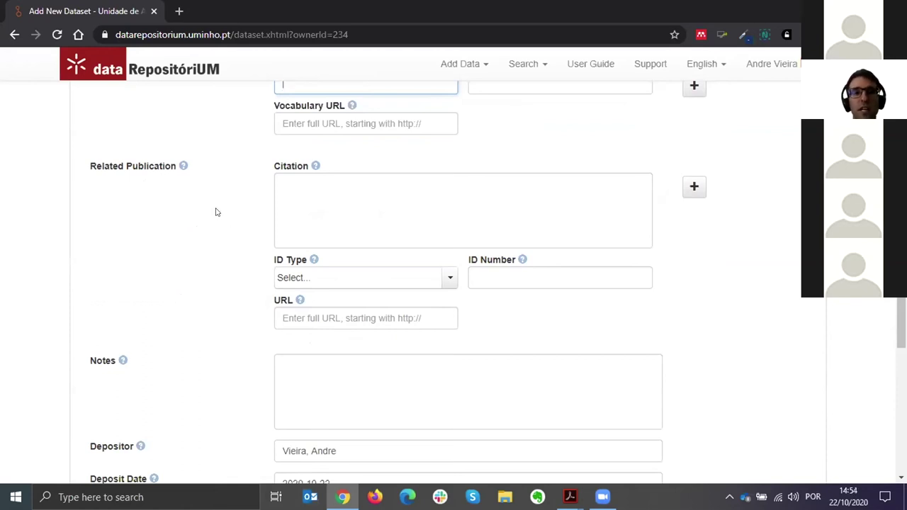
click(344, 188)
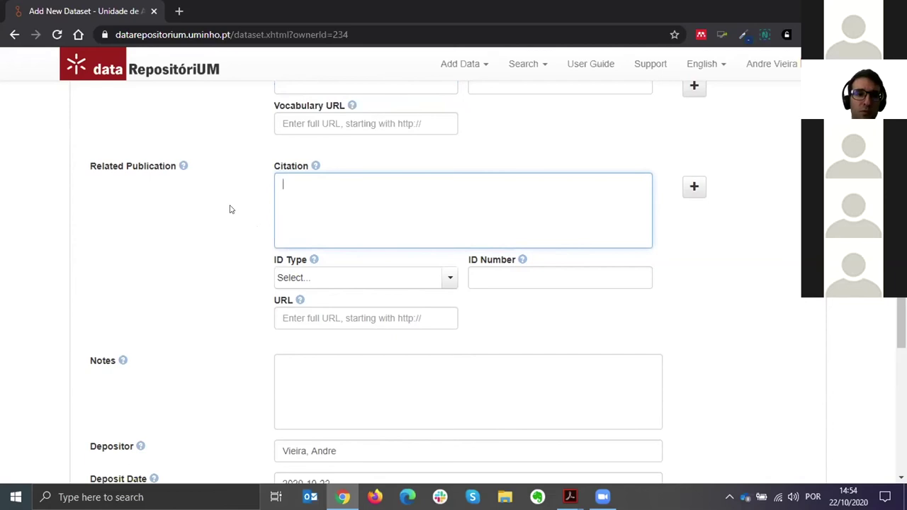
scroll(234, 208, down, 3)
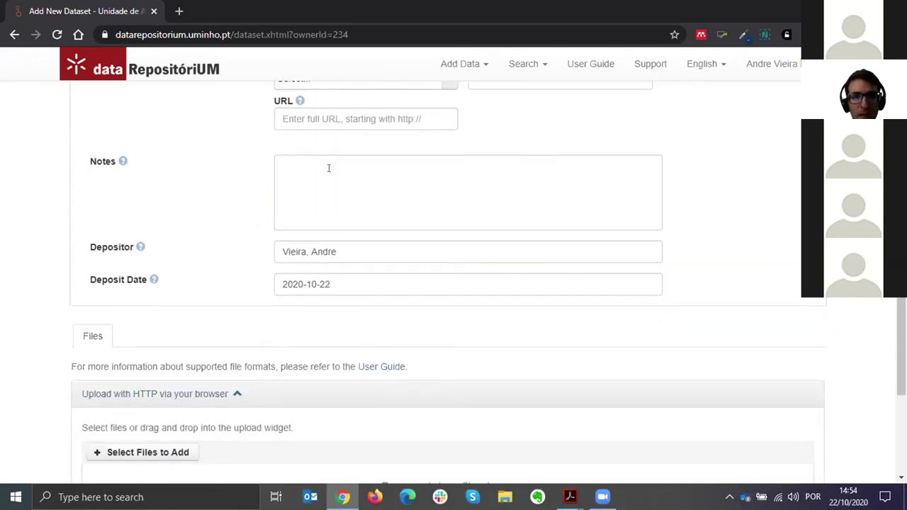
scroll(215, 205, down, 1)
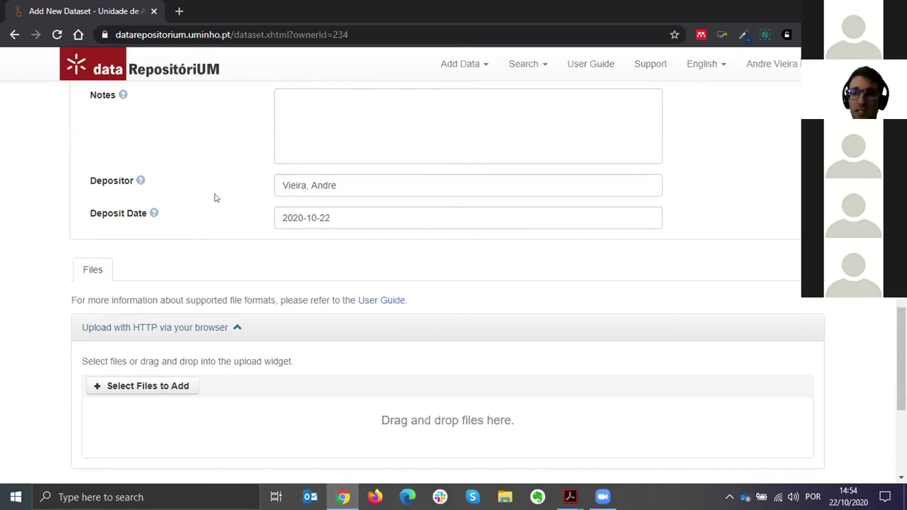
- In the Files section, open the file chooser via Select Files to Add
scroll(39, 202, down, 3)
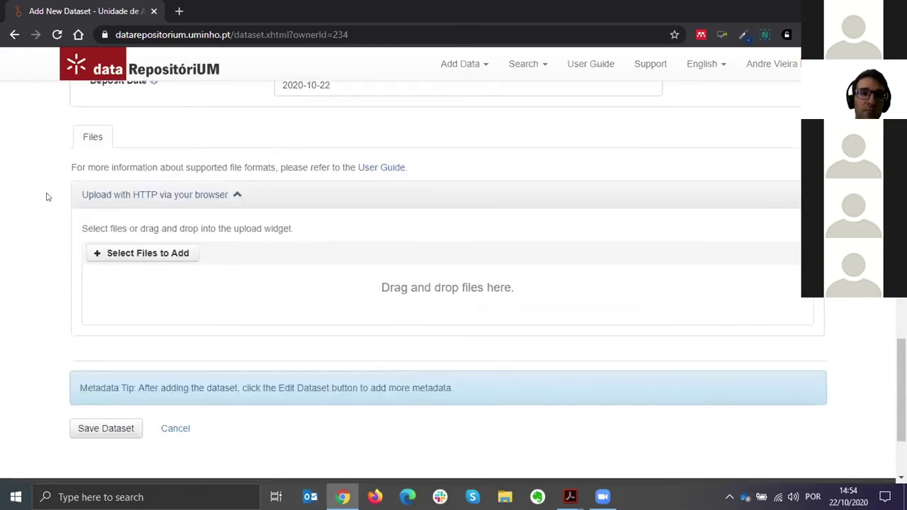
scroll(45, 193, up, 1)
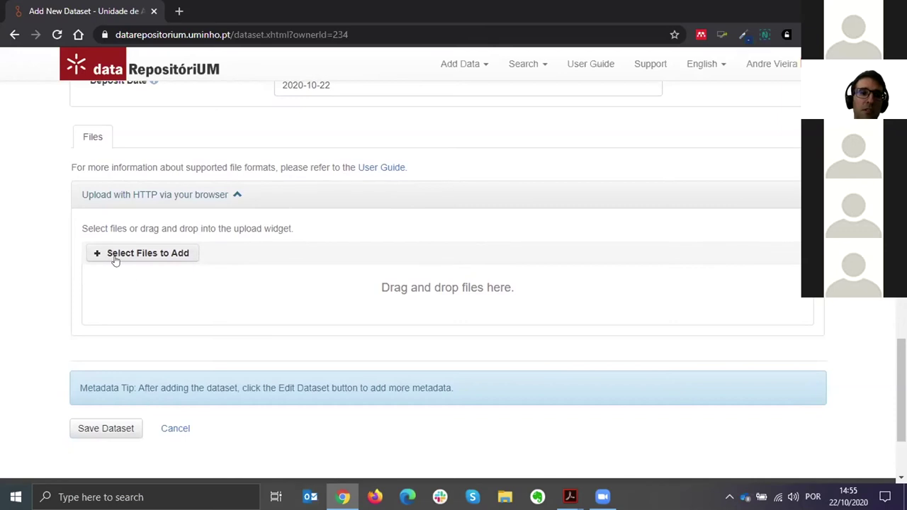
click(146, 253)
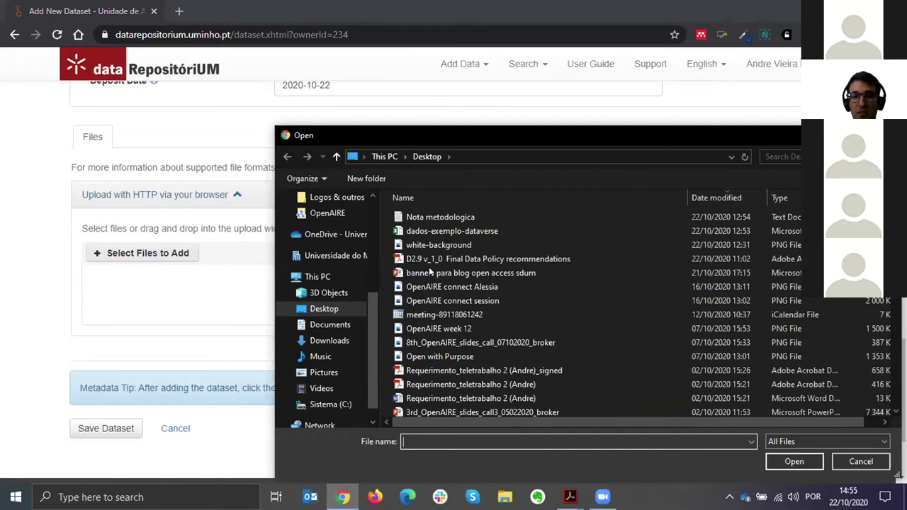
- Select Nota metodologica and dados-exemplo-dataverse on the Desktop and upload both
click(460, 218)
ctrl+click(464, 231)
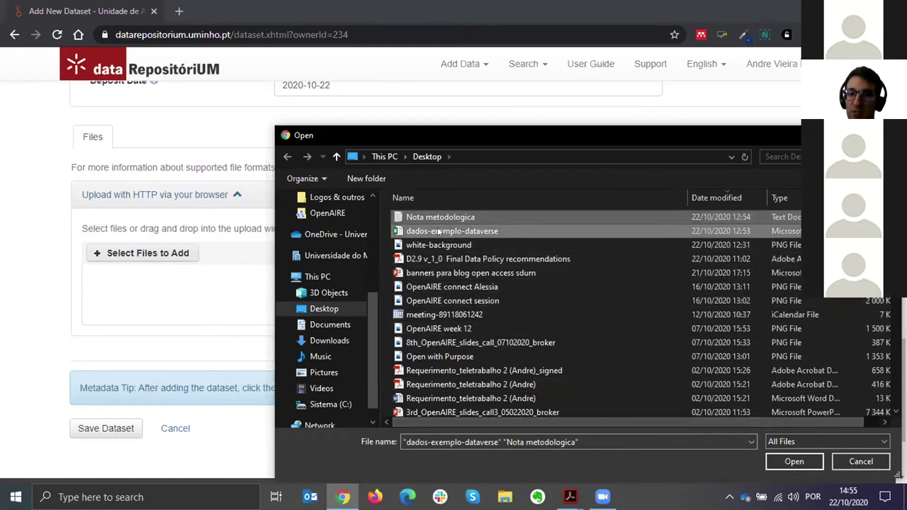
click(782, 461)
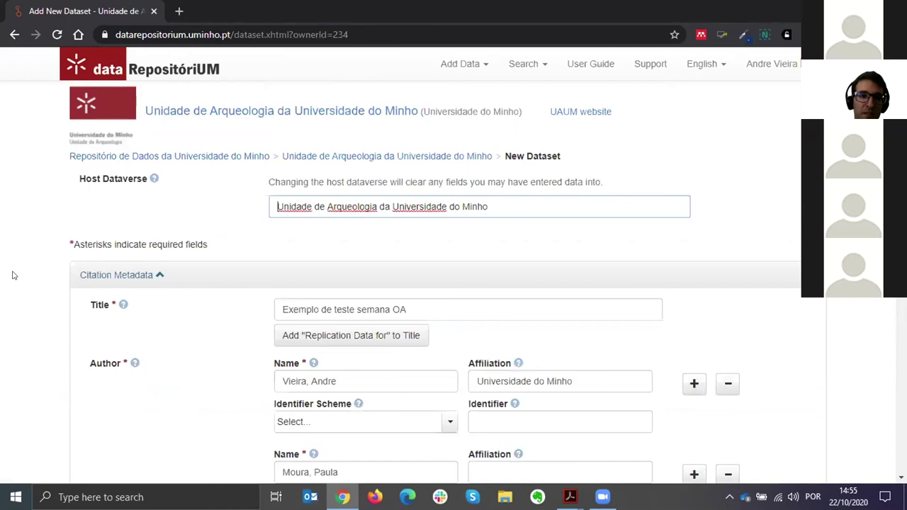
- Describe Nota metodologica.txt as 'Informação descritiva sobre o conjunto' in the 2 Files list
scroll(11, 275, down, 6)
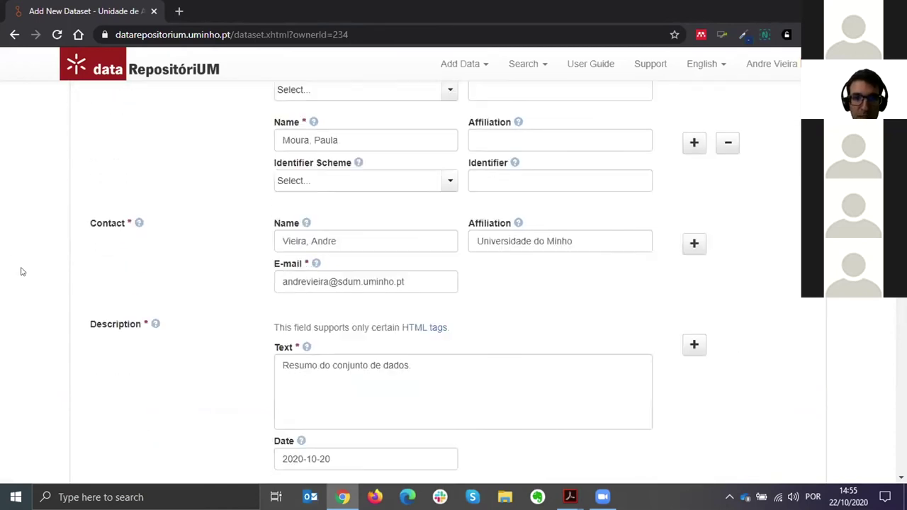
scroll(22, 272, down, 9)
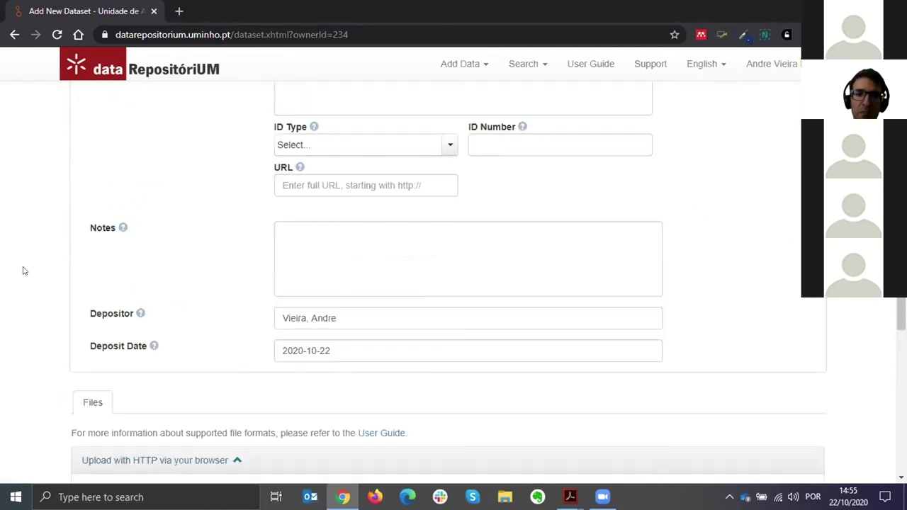
scroll(22, 271, down, 6)
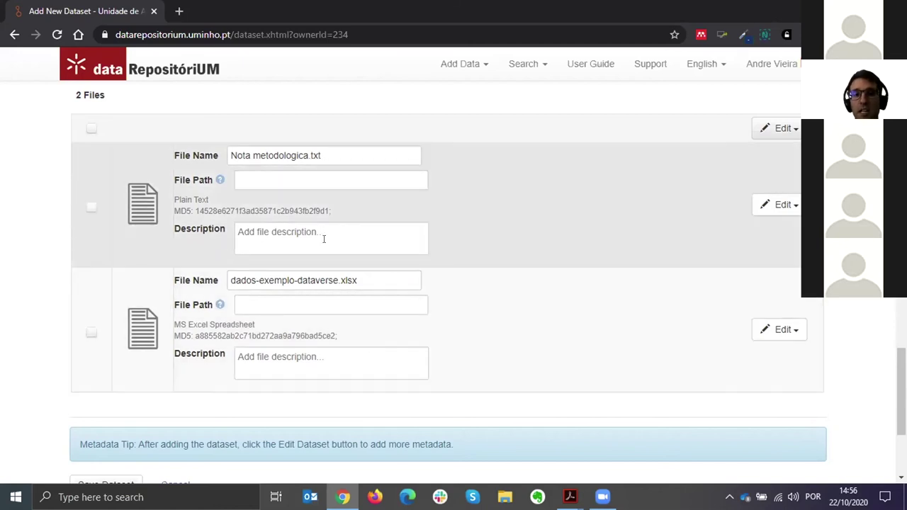
click(324, 239)
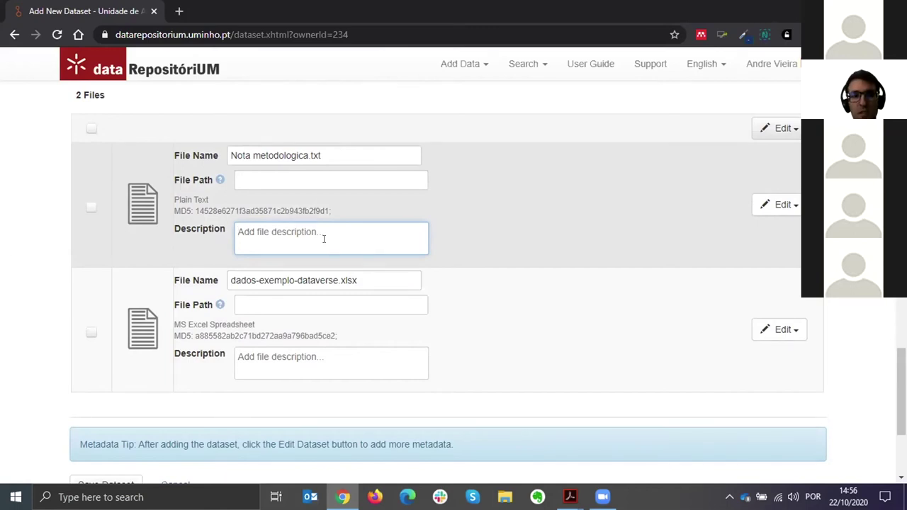
text(Informação)
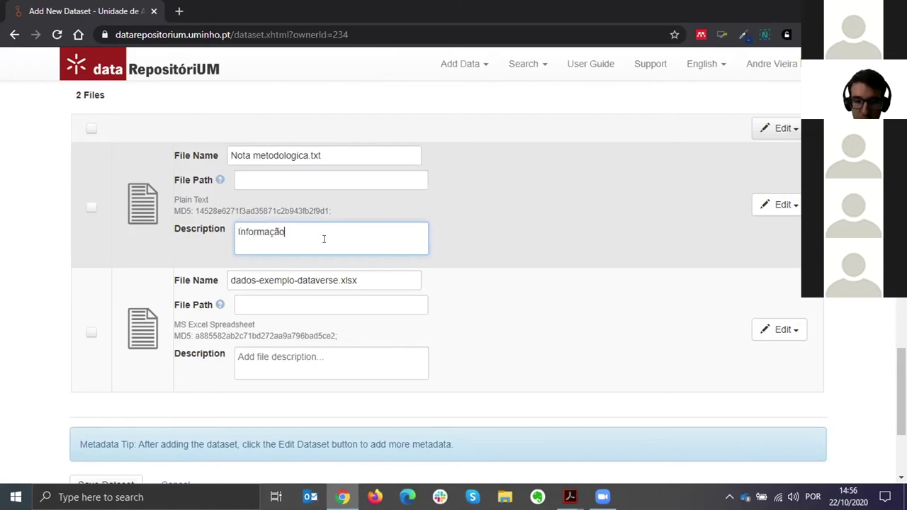
text( descritiva )
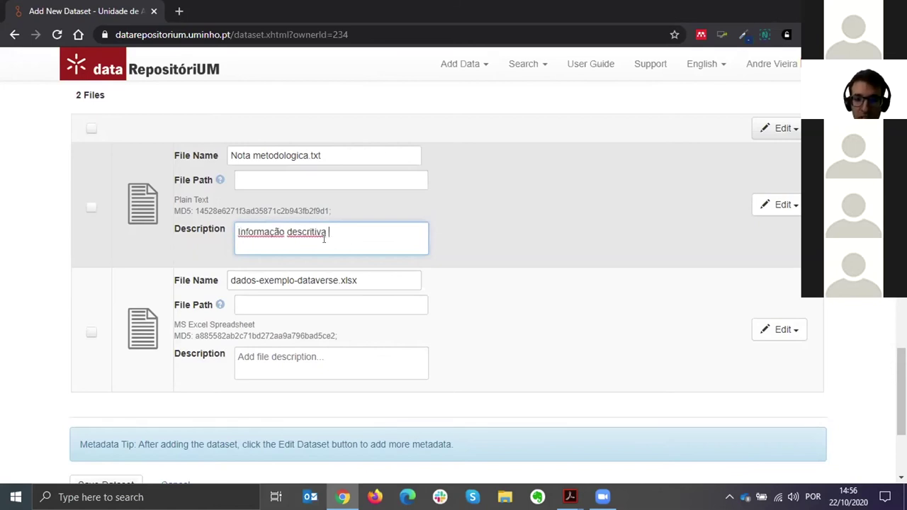
text(sobre o c)
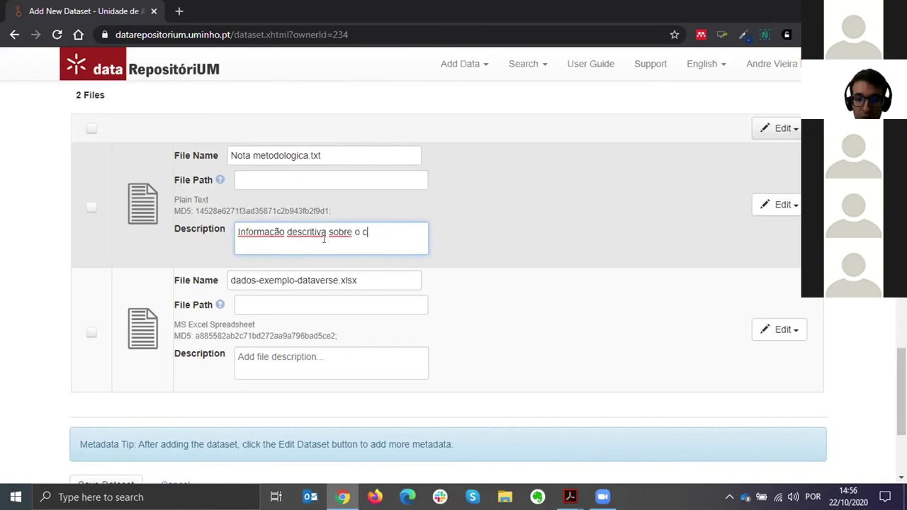
text(onjunt)
key(BackSpace)
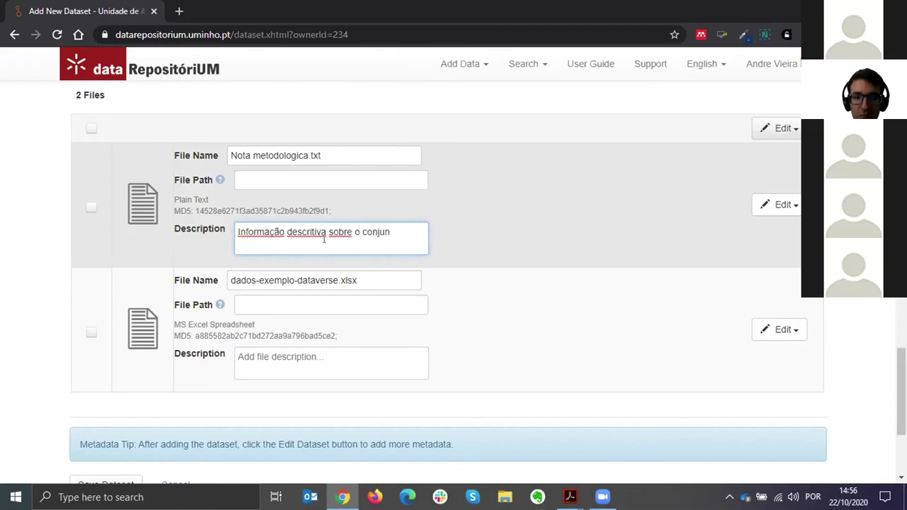
text(to)
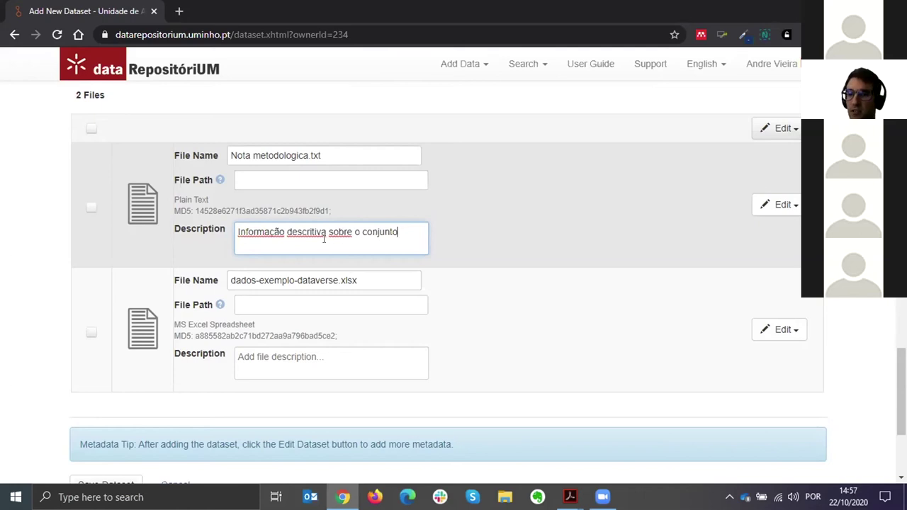
- Give the spreadsheet file the description 'Dados'
scroll(324, 239, down, 1)
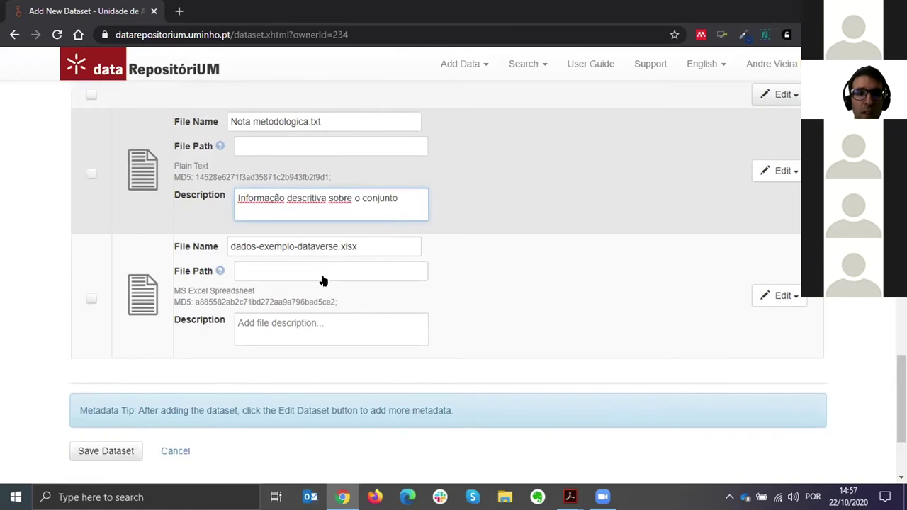
click(282, 242)
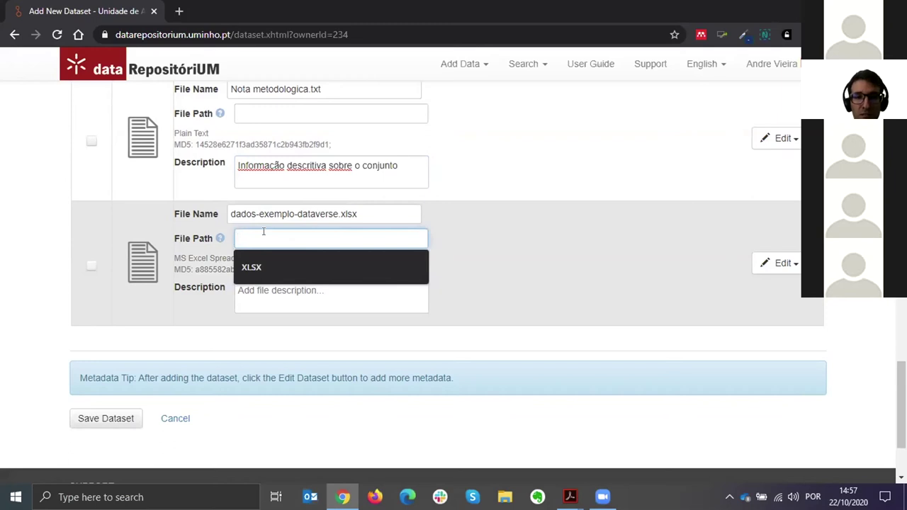
click(525, 255)
click(282, 287)
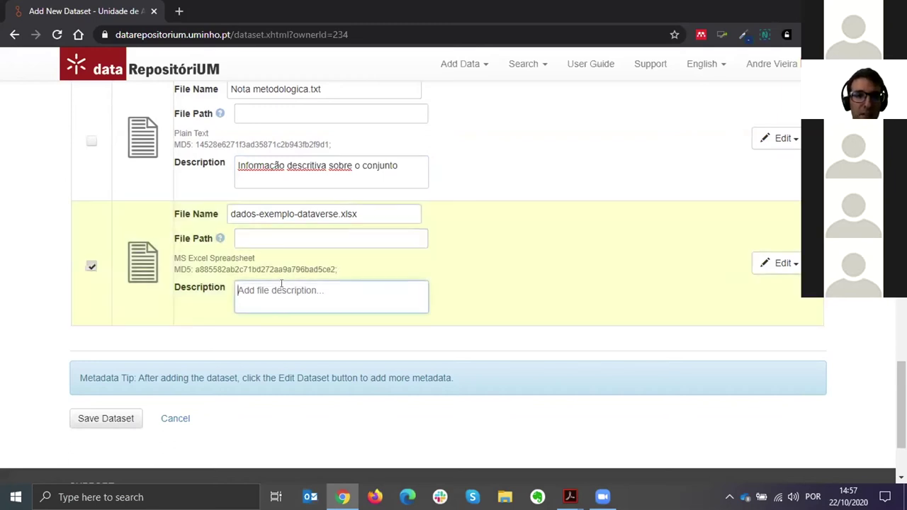
text(Dados)
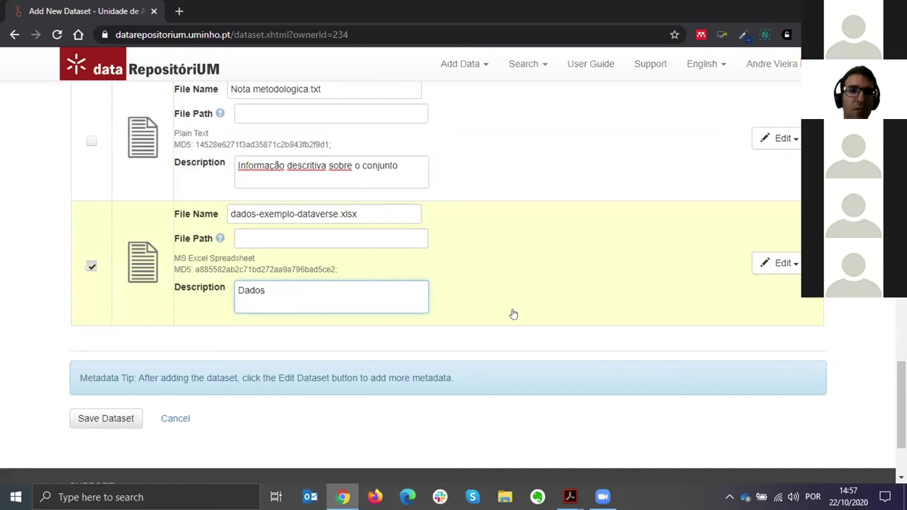
click(537, 304)
- Set file paths 'Metodologia' for Nota metodologica.txt and 'Dados' for the spreadsheet
scroll(537, 303, up, 1)
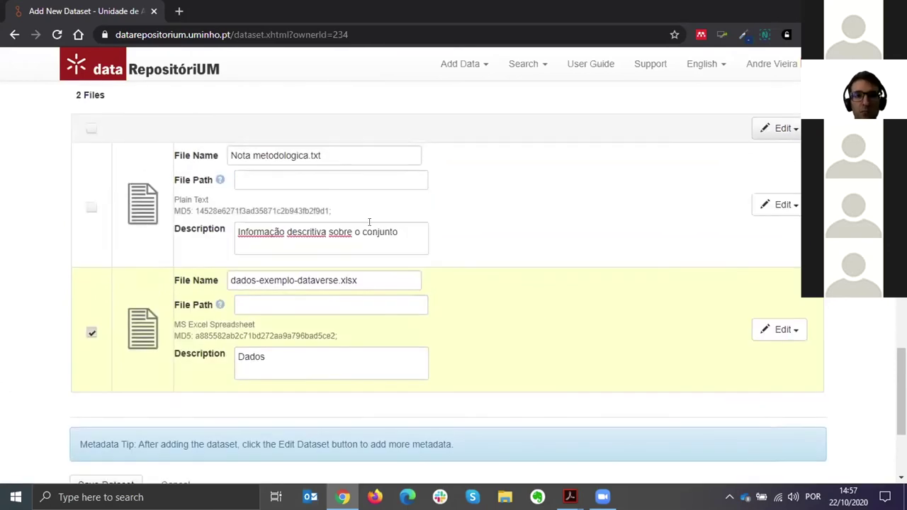
click(261, 180)
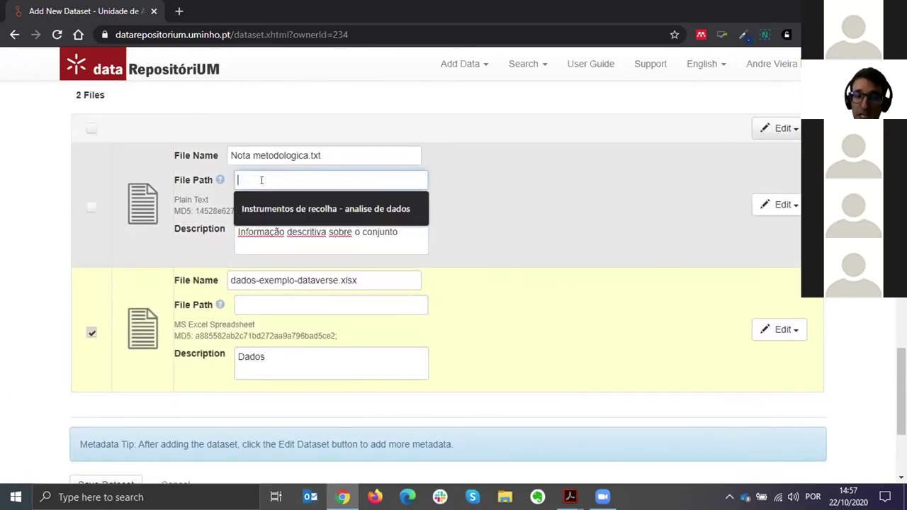
click(466, 303)
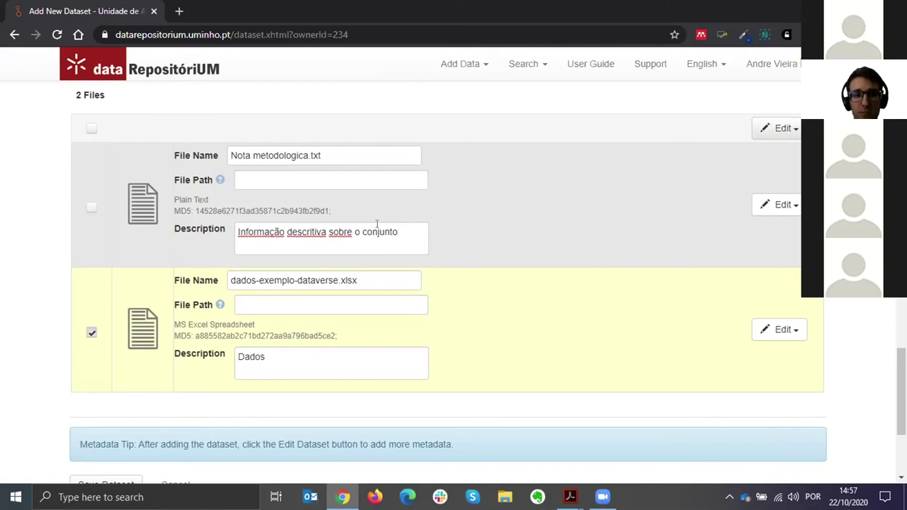
click(276, 178)
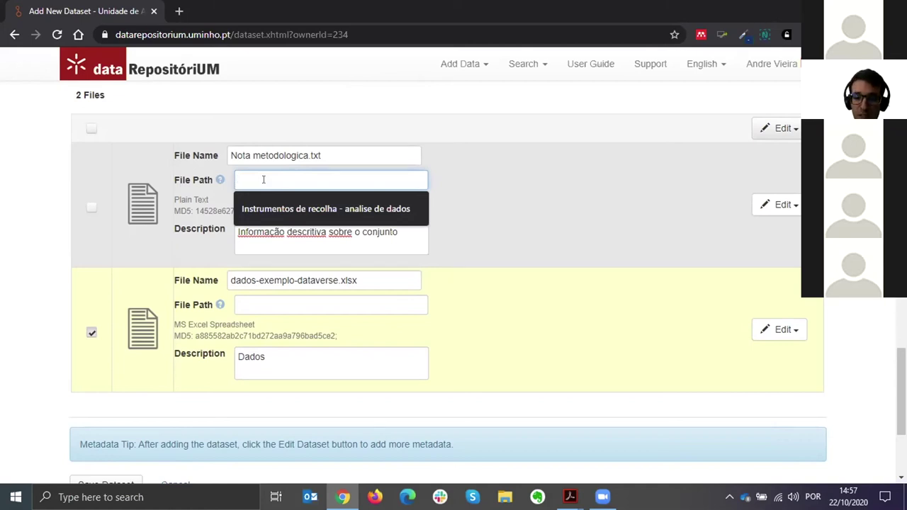
text(Meto)
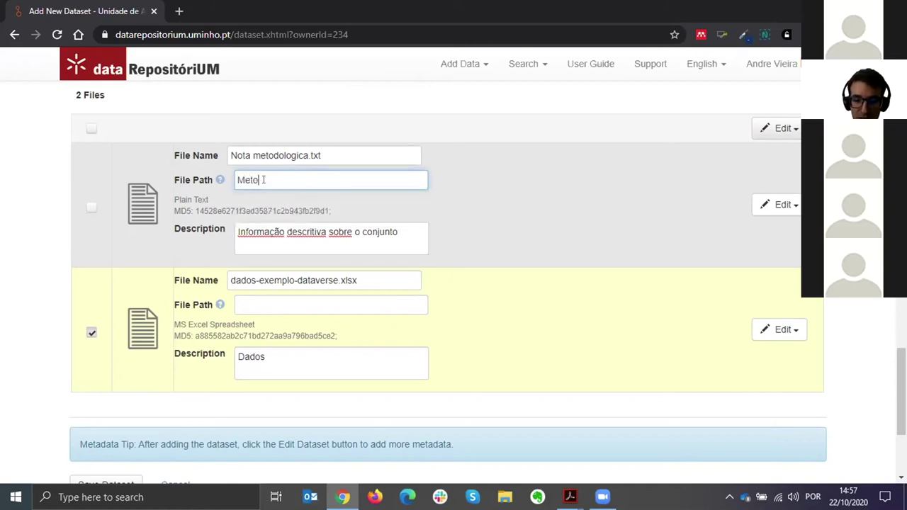
text(dologia)
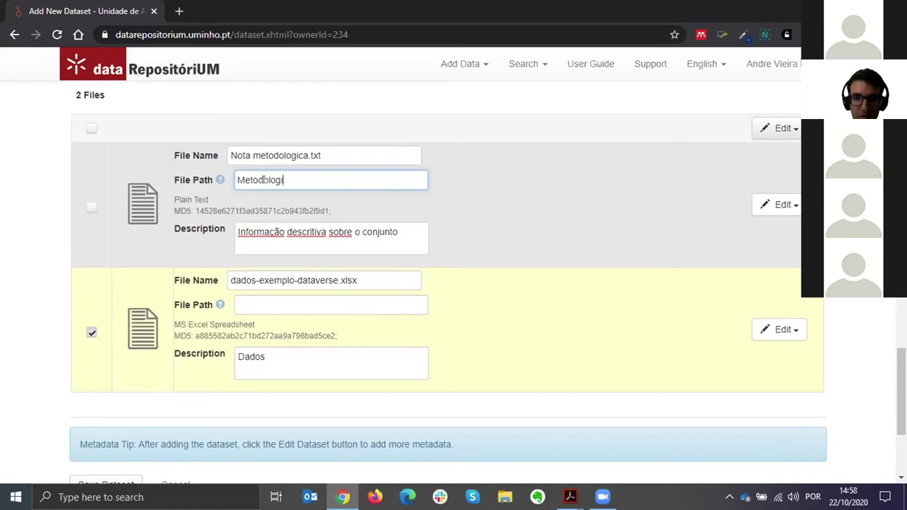
click(255, 303)
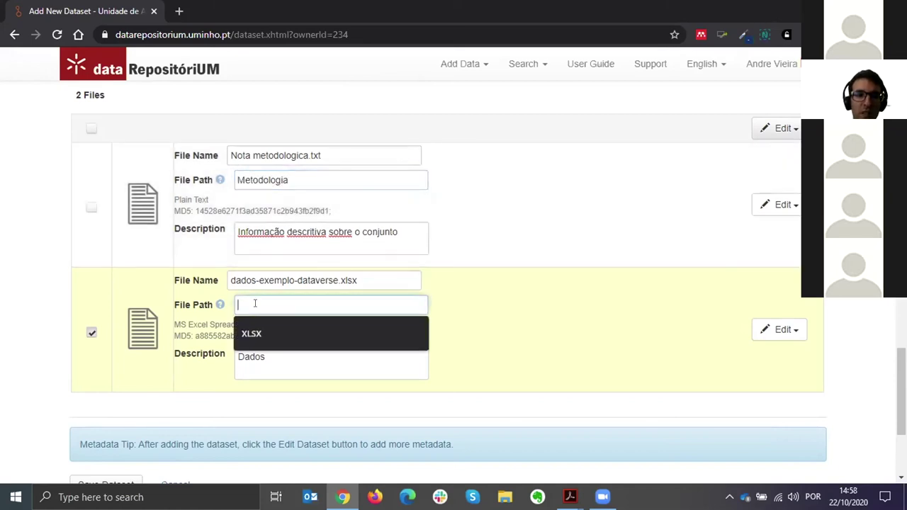
text(Dados)
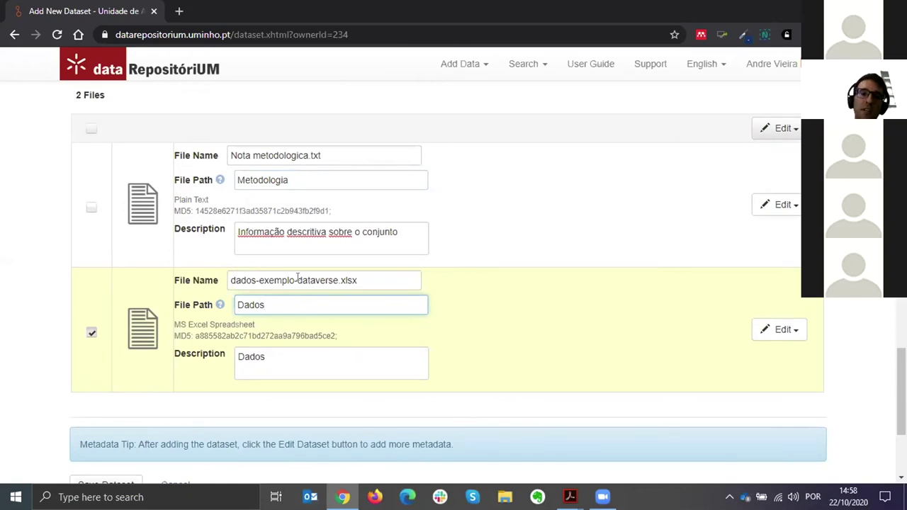
double_click(312, 177)
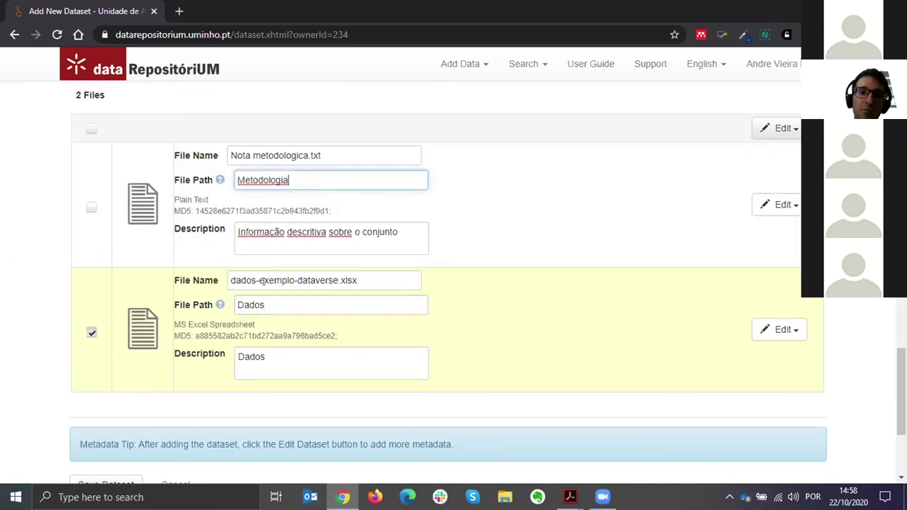
click(276, 305)
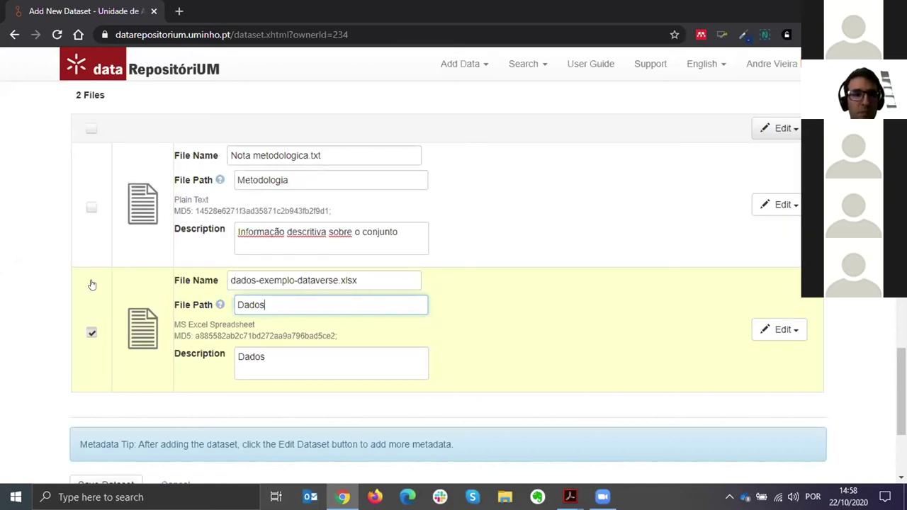
click(25, 283)
- Point out the Metadata Tip, then save 'Exemplo de teste semana OA' as an unpublished draft with a DOI
scroll(25, 284, down, 1)
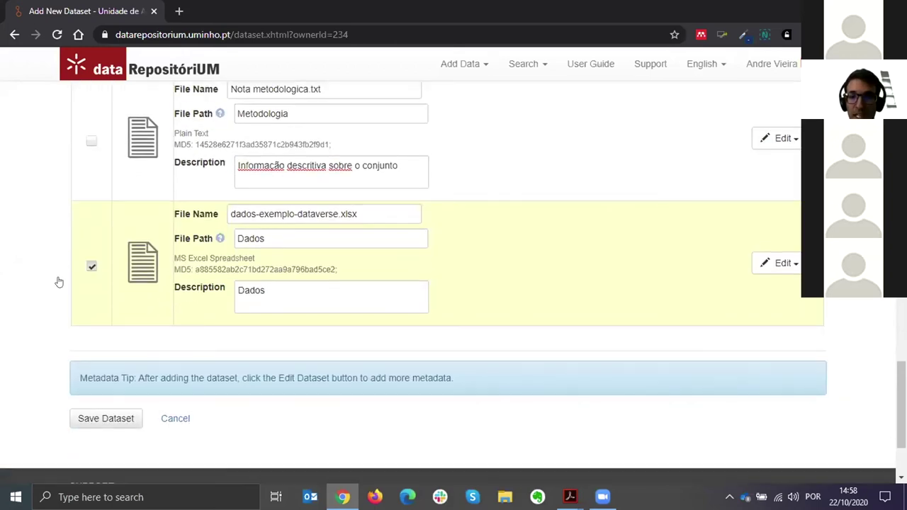
drag(79, 377, 451, 377)
click(460, 380)
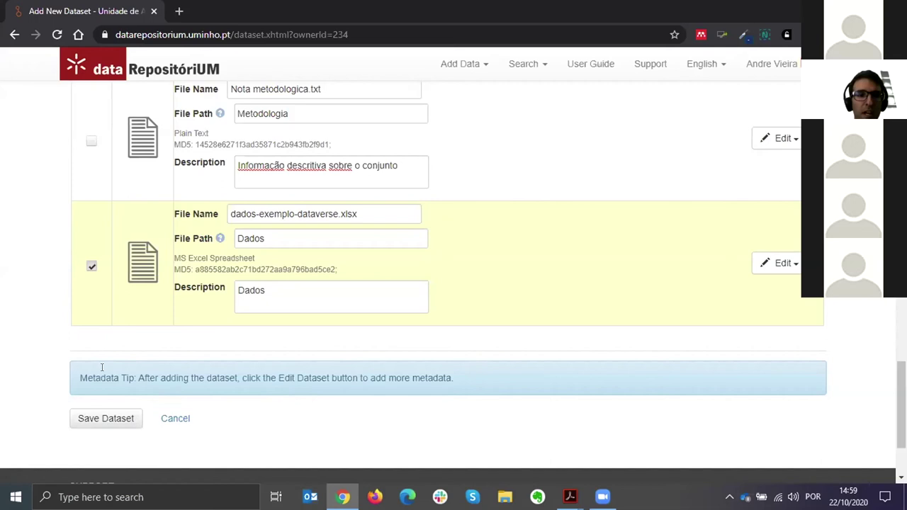
click(105, 419)
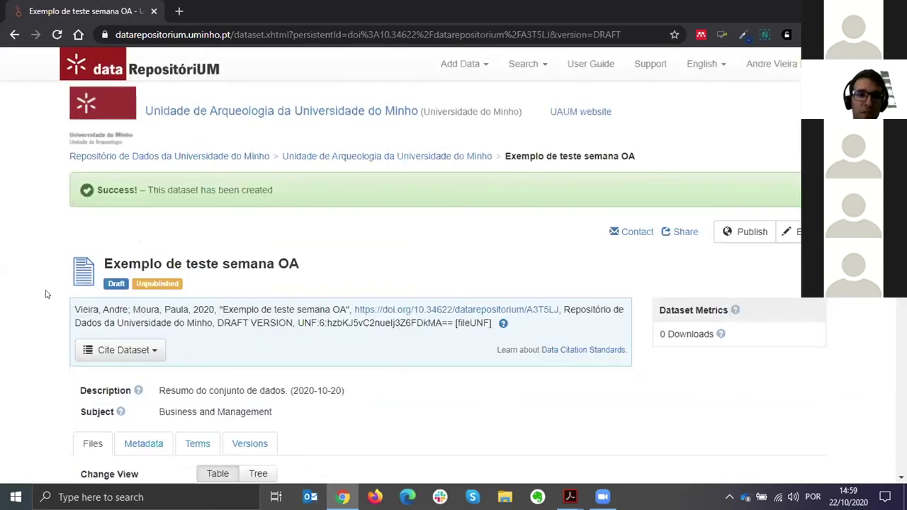
- Review the success banner, the dataset citation, and the Files tab listing the tabular dados-exemplo-dataverse.tab
scroll(52, 291, down, 3)
scroll(37, 241, up, 1)
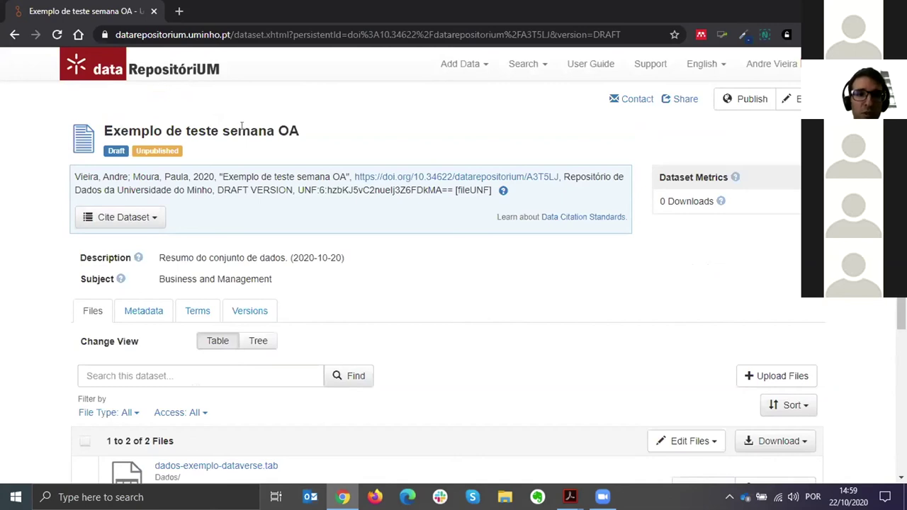
drag(74, 174, 462, 207)
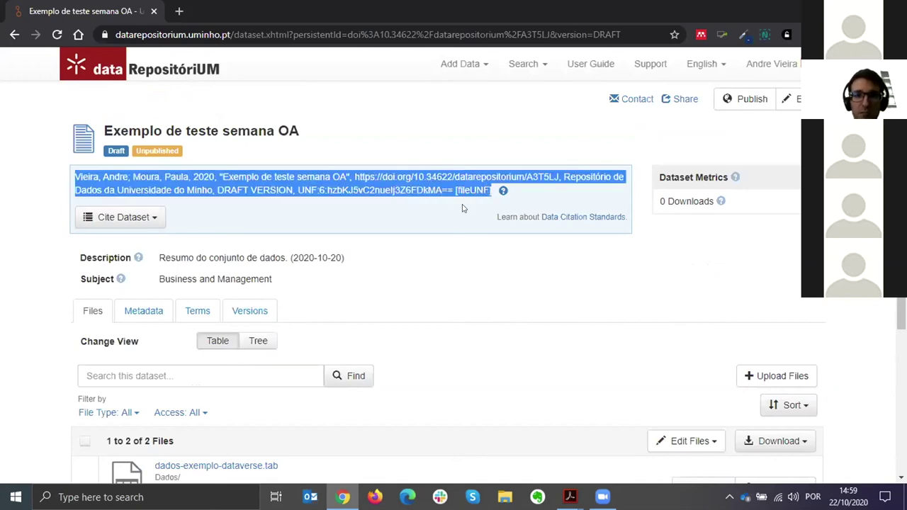
click(4, 216)
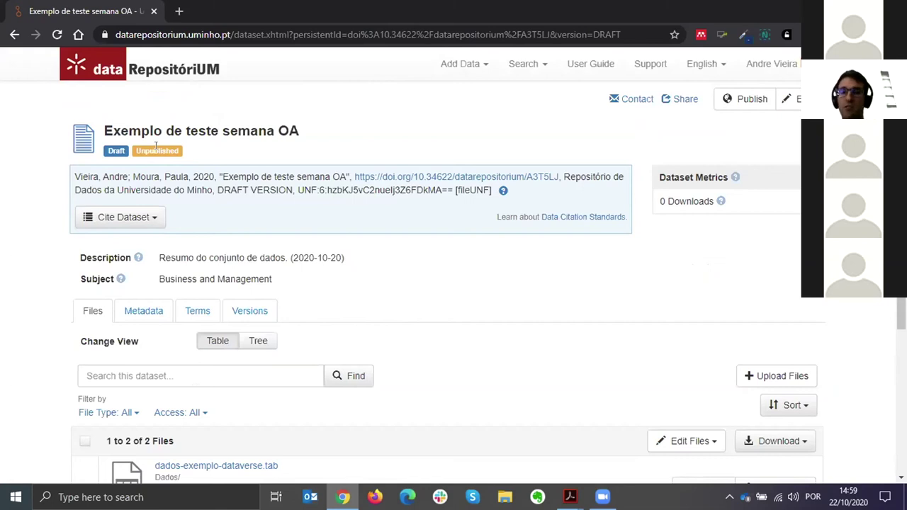
scroll(65, 183, down, 1)
scroll(53, 187, up, 1)
scroll(47, 188, down, 3)
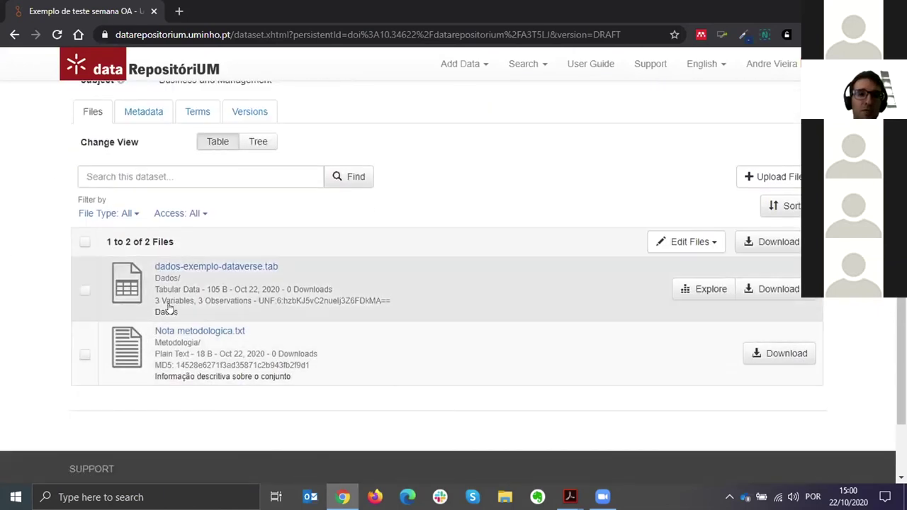
scroll(141, 312, up, 1)
scroll(99, 297, up, 1)
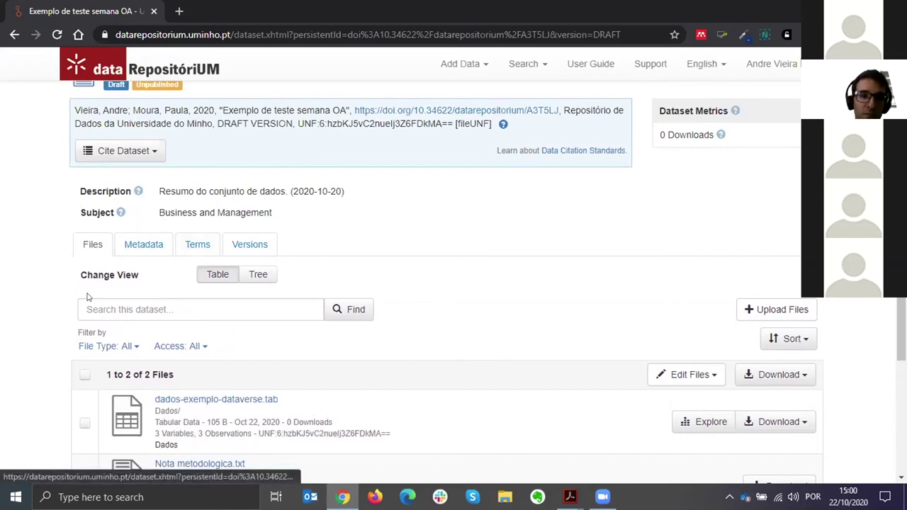
- Switch to the Metadata tab and put the citation metadata into edit mode
click(144, 248)
scroll(74, 249, down, 1)
scroll(74, 250, down, 1)
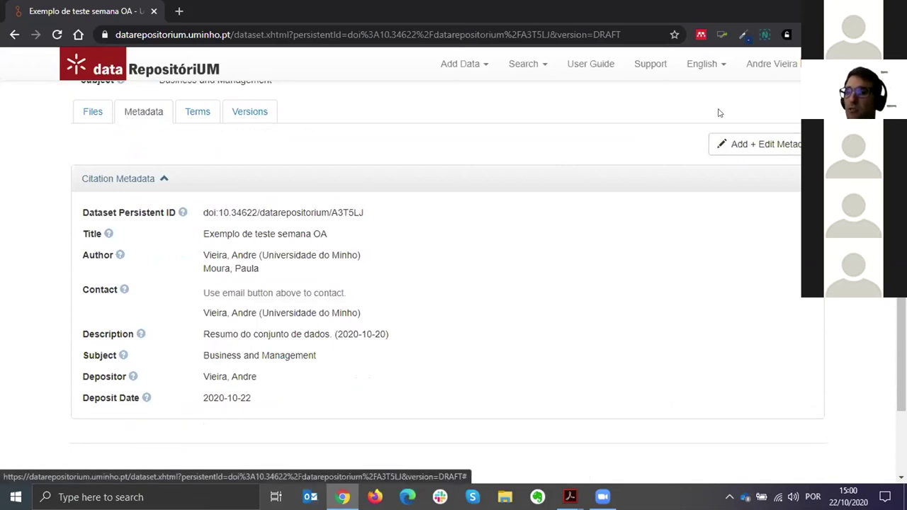
click(781, 144)
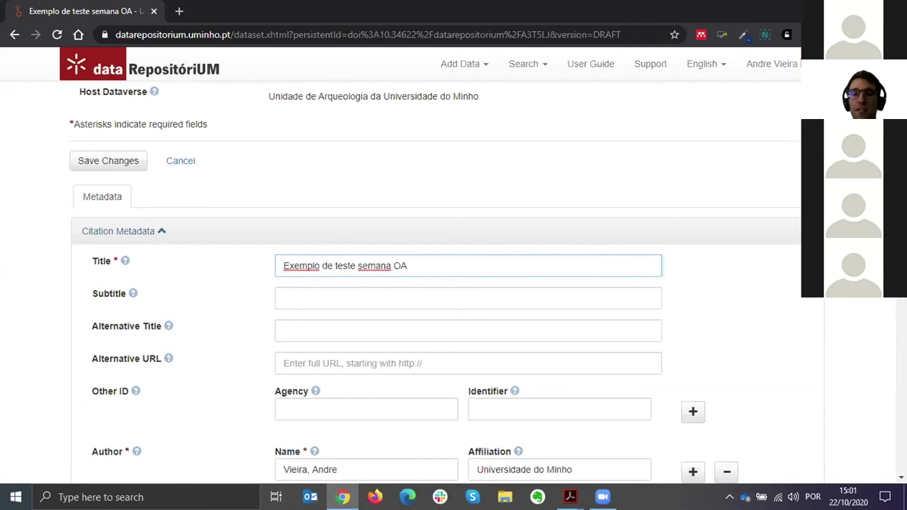
scroll(436, 283, down, 2)
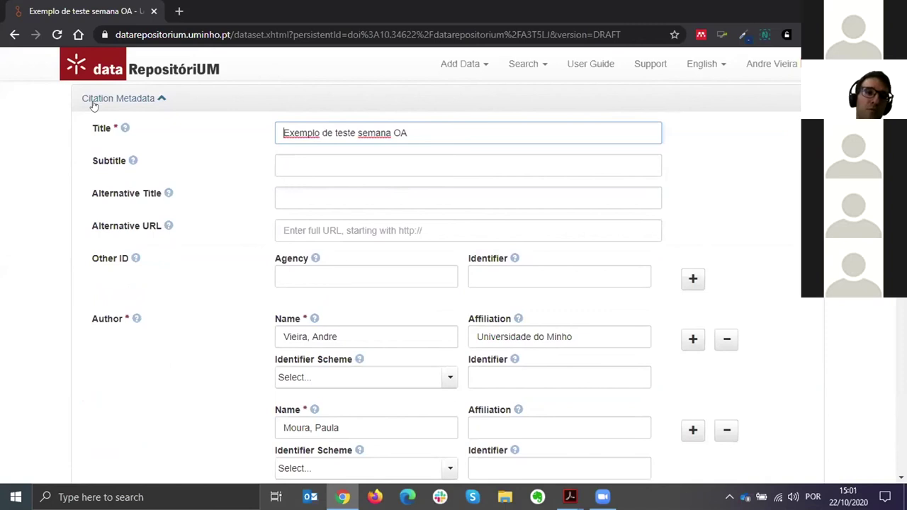
scroll(192, 147, down, 1)
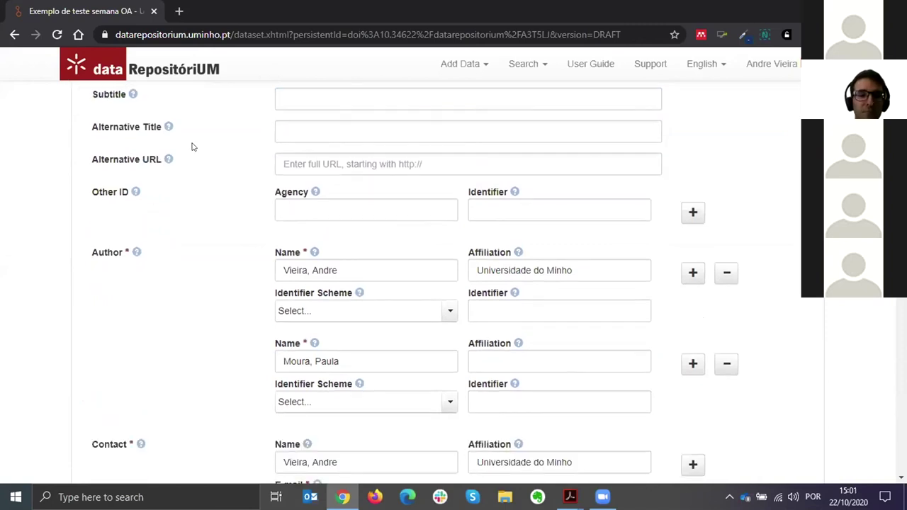
scroll(192, 147, down, 6)
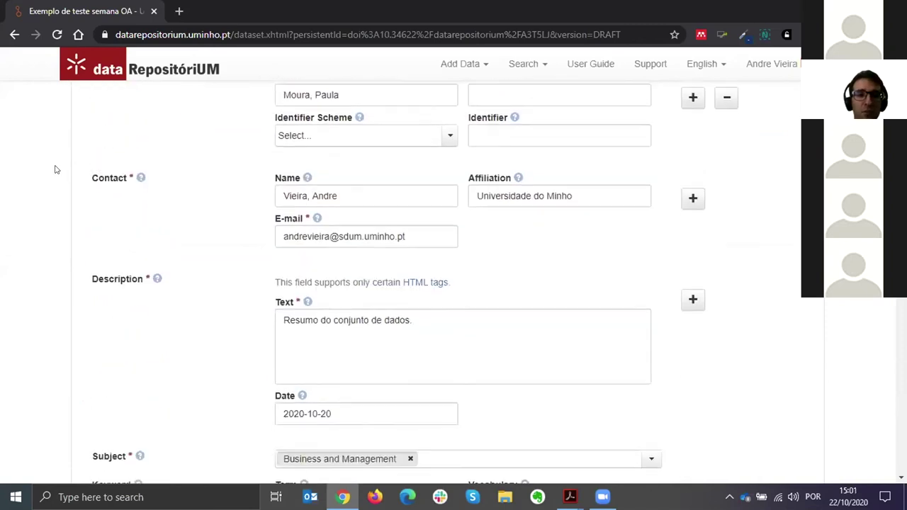
scroll(56, 169, down, 5)
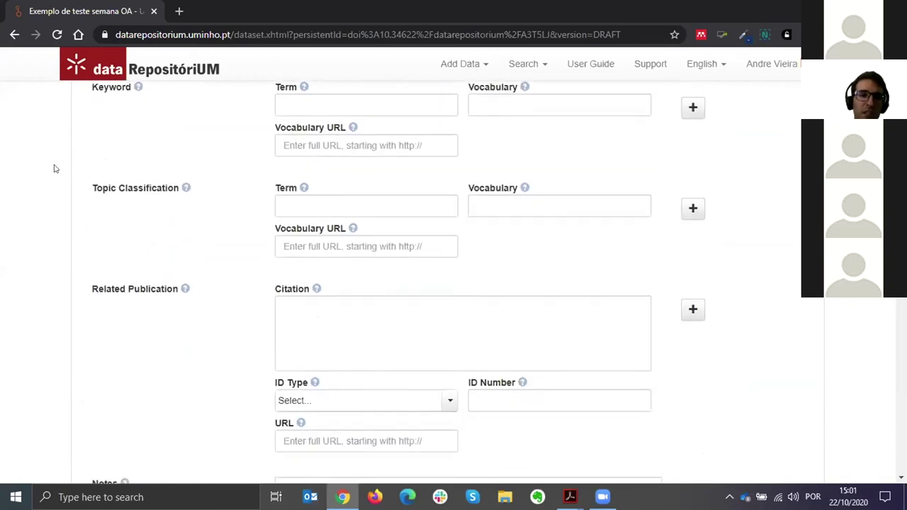
scroll(155, 205, down, 4)
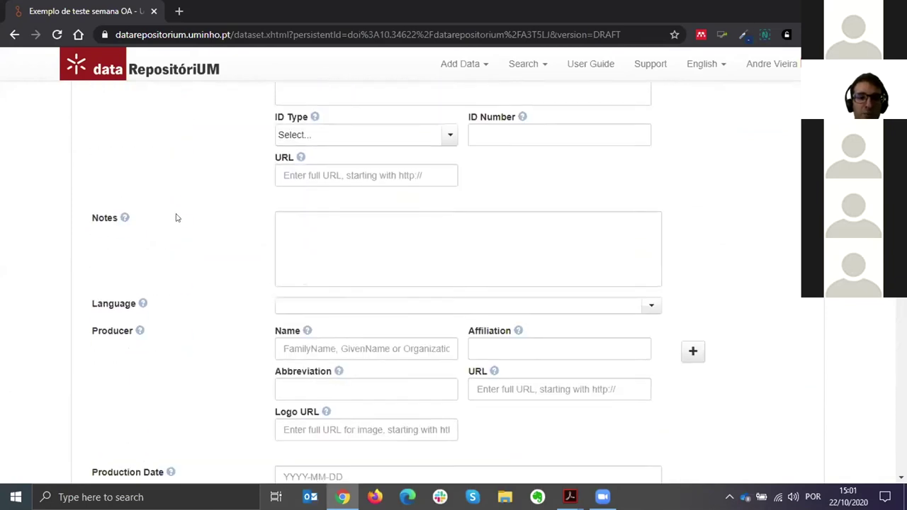
scroll(206, 216, down, 3)
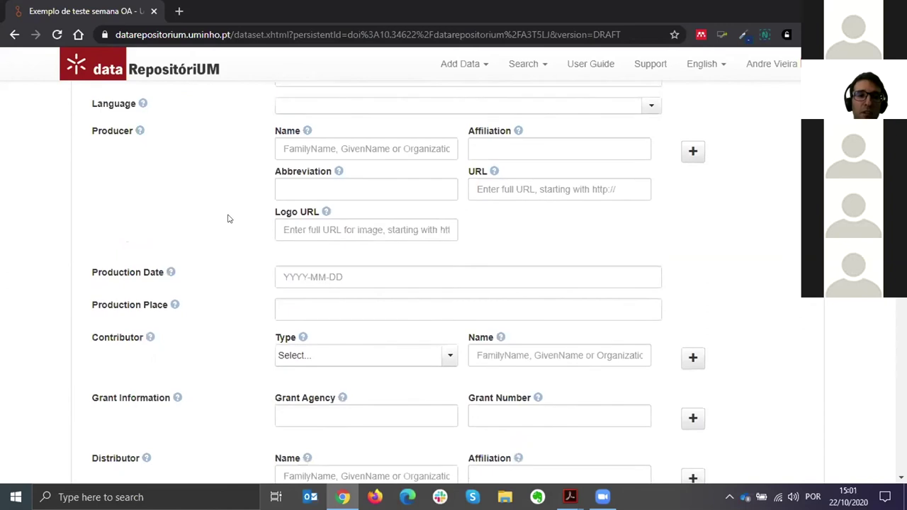
scroll(226, 220, down, 1)
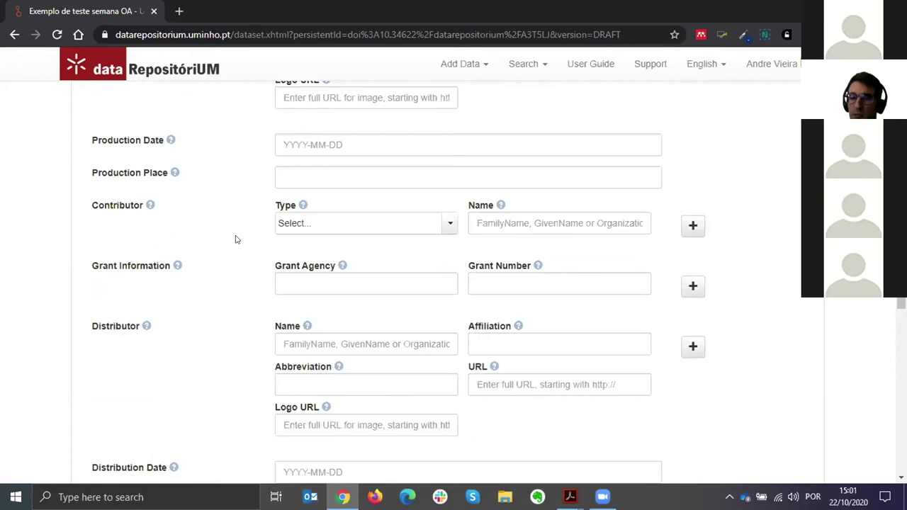
scroll(236, 239, down, 1)
click(335, 217)
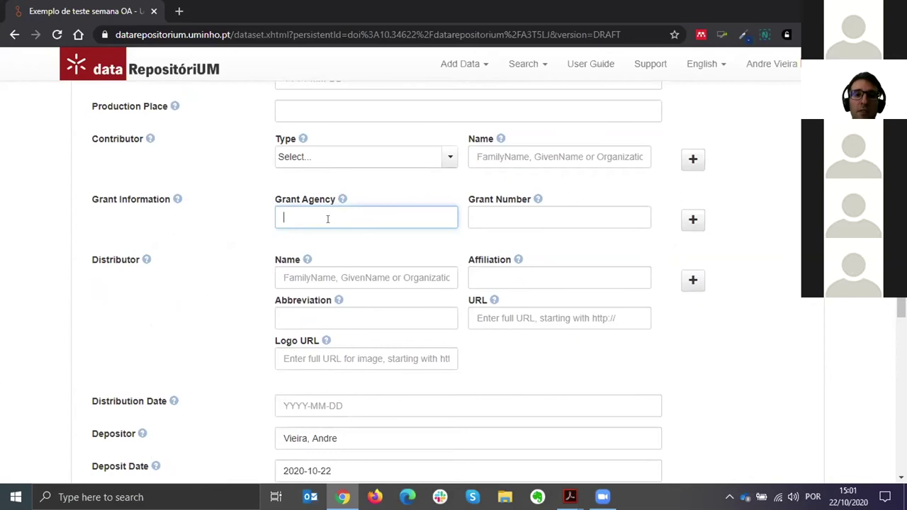
scroll(219, 238, down, 4)
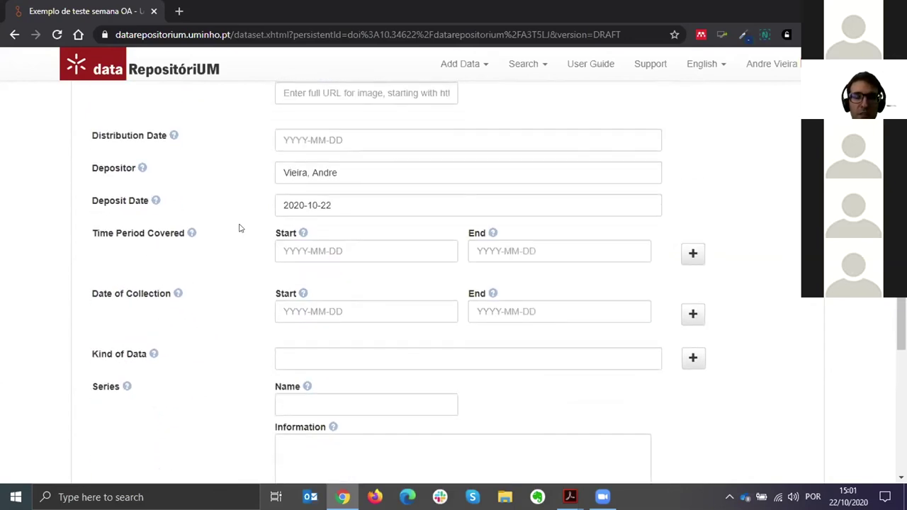
scroll(240, 227, down, 1)
scroll(244, 228, down, 2)
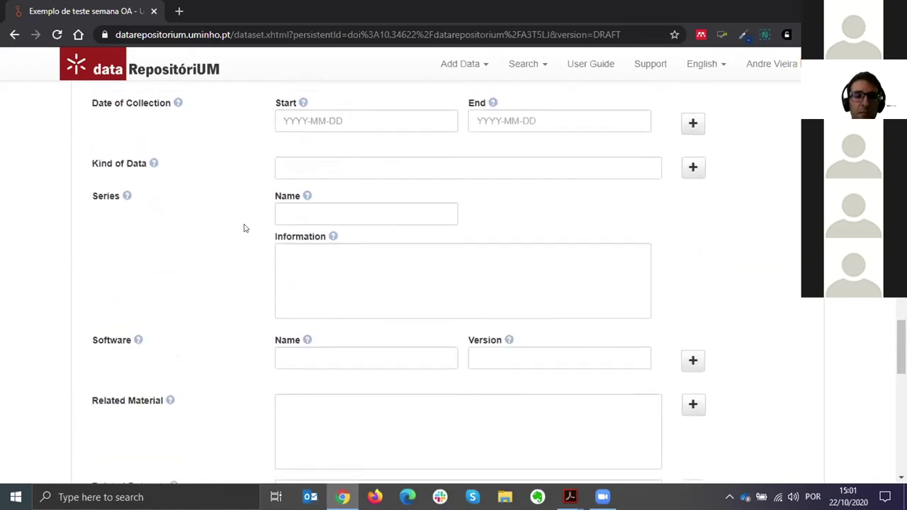
scroll(243, 228, down, 1)
scroll(184, 227, down, 1)
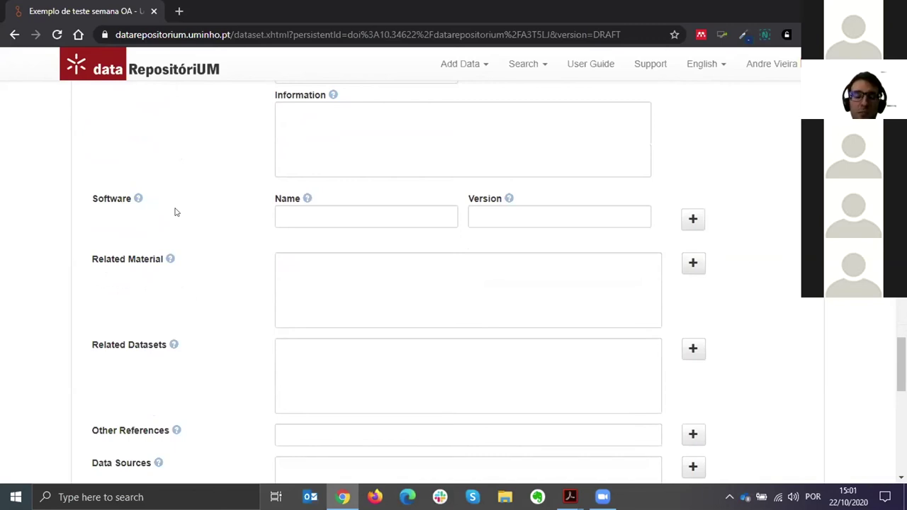
scroll(206, 227, down, 2)
scroll(234, 221, down, 5)
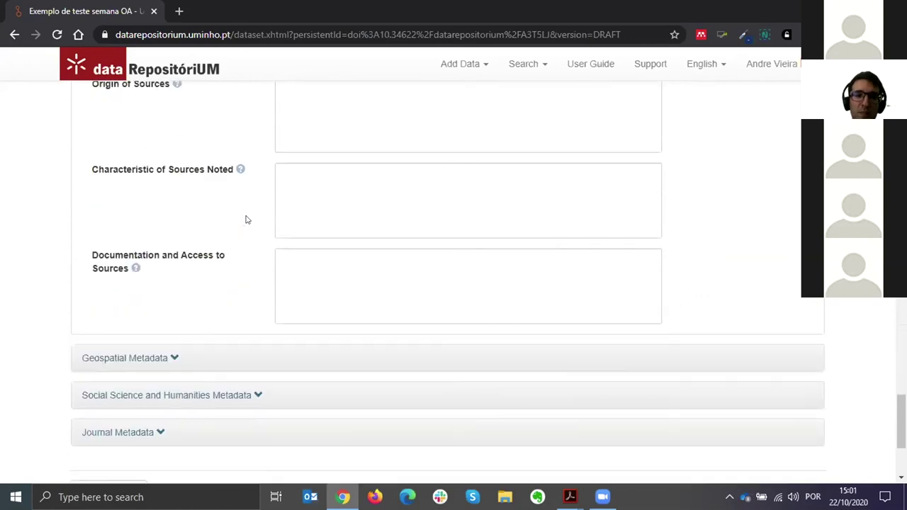
scroll(246, 220, down, 3)
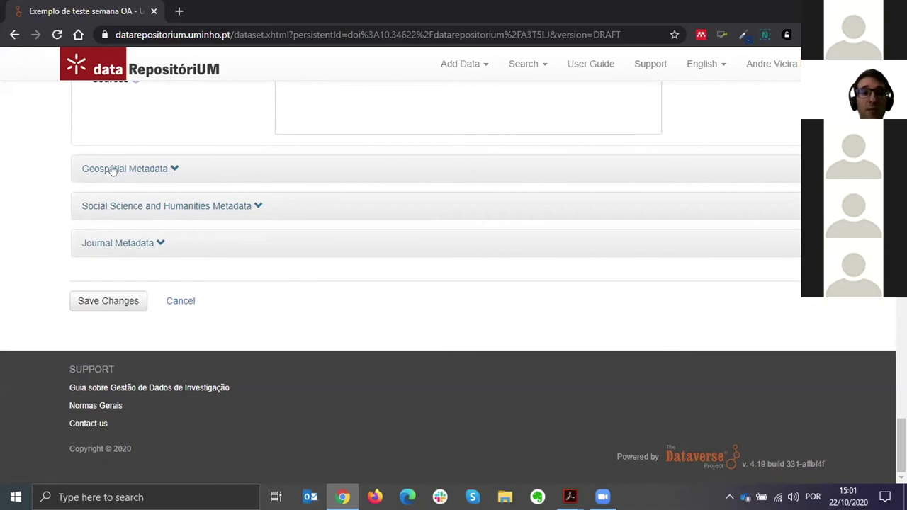
click(174, 169)
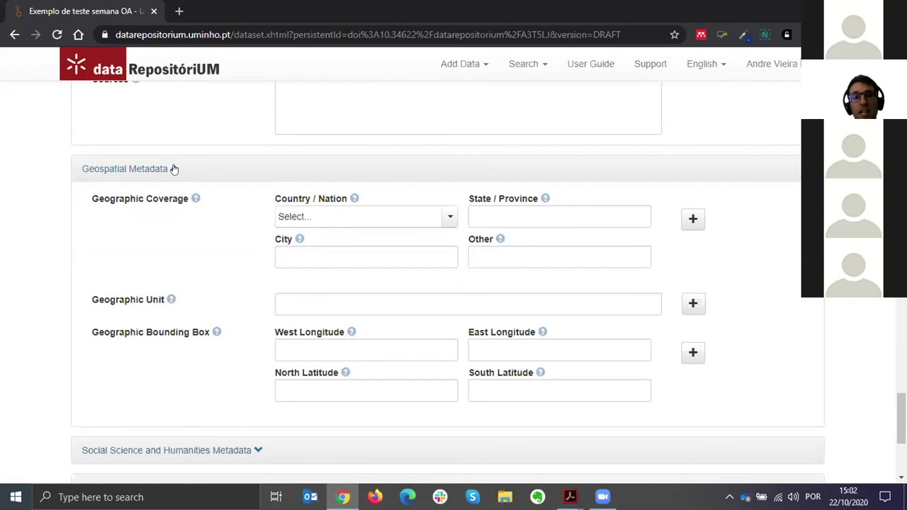
scroll(57, 200, down, 1)
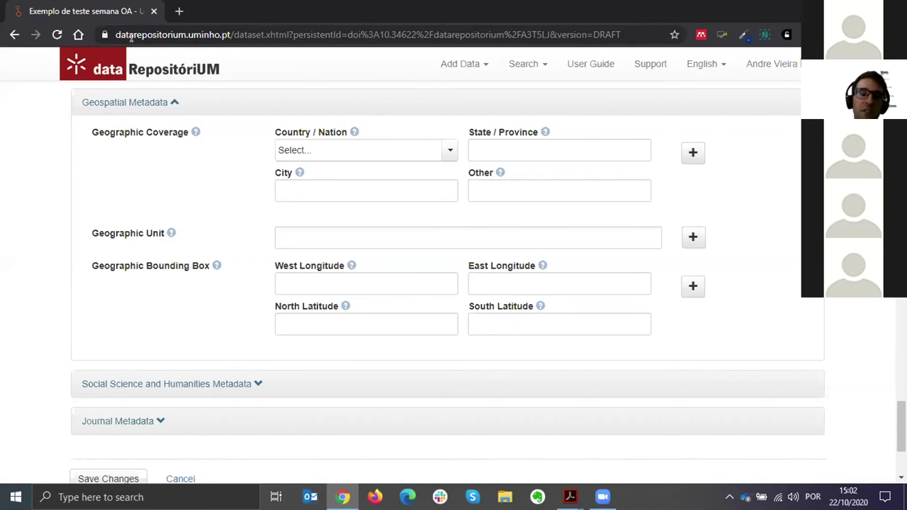
scroll(56, 123, down, 3)
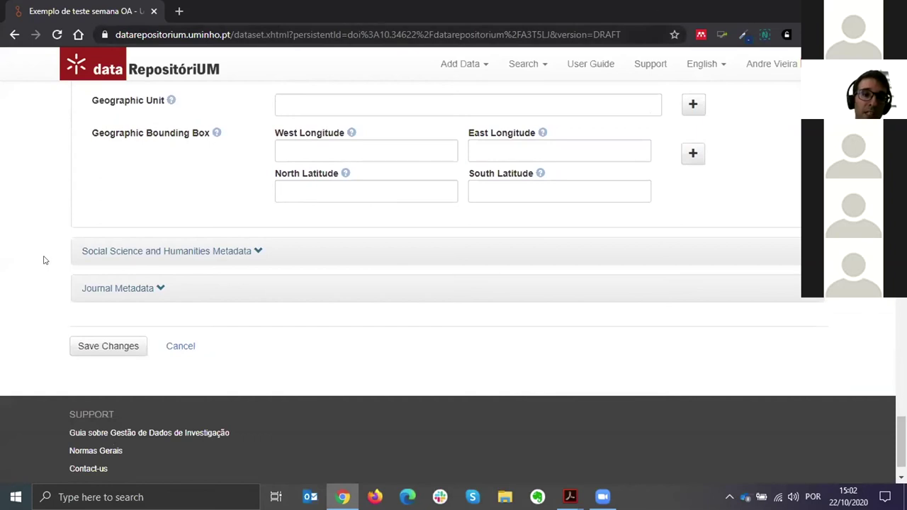
scroll(39, 248, down, 1)
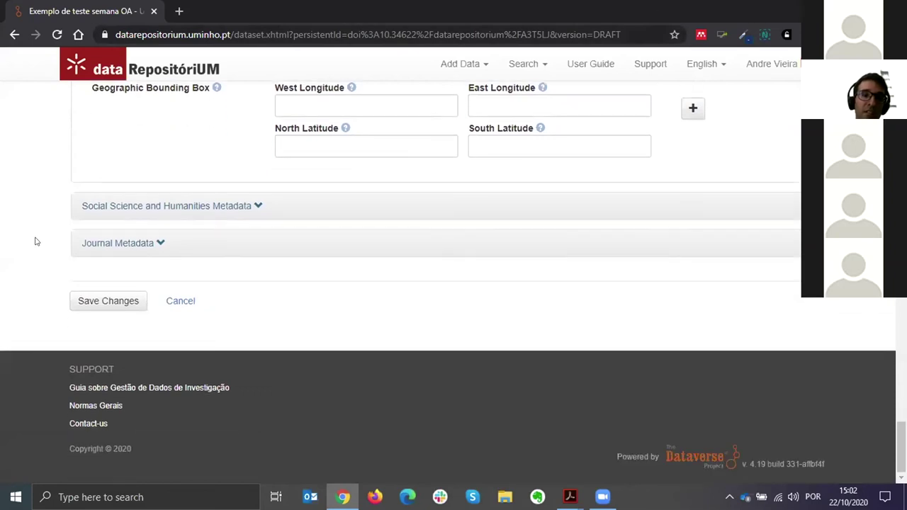
- Expand the Social Science and Humanities Metadata and Journal Metadata sections
click(144, 207)
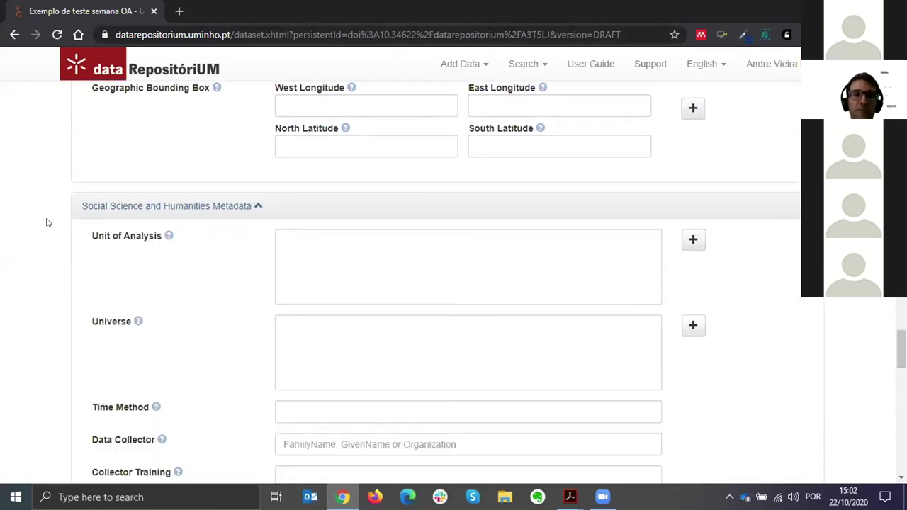
scroll(48, 222, down, 3)
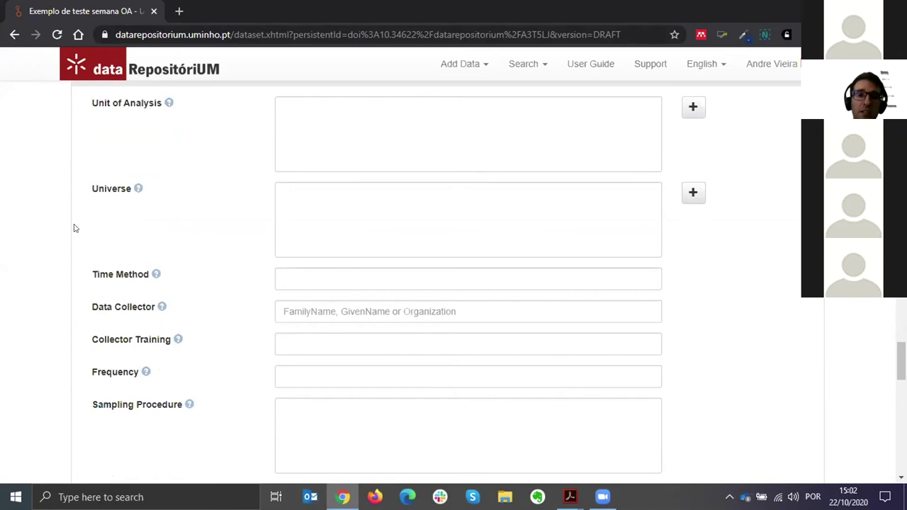
scroll(31, 233, down, 3)
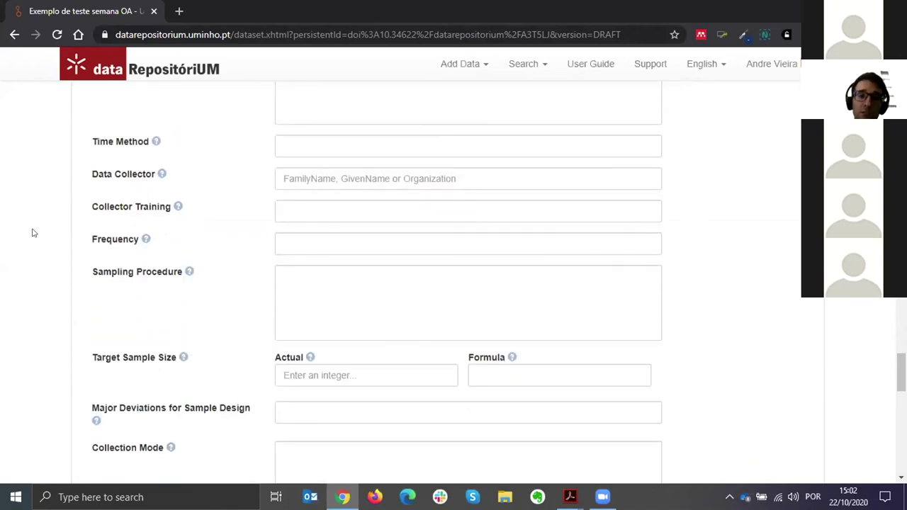
scroll(21, 229, down, 5)
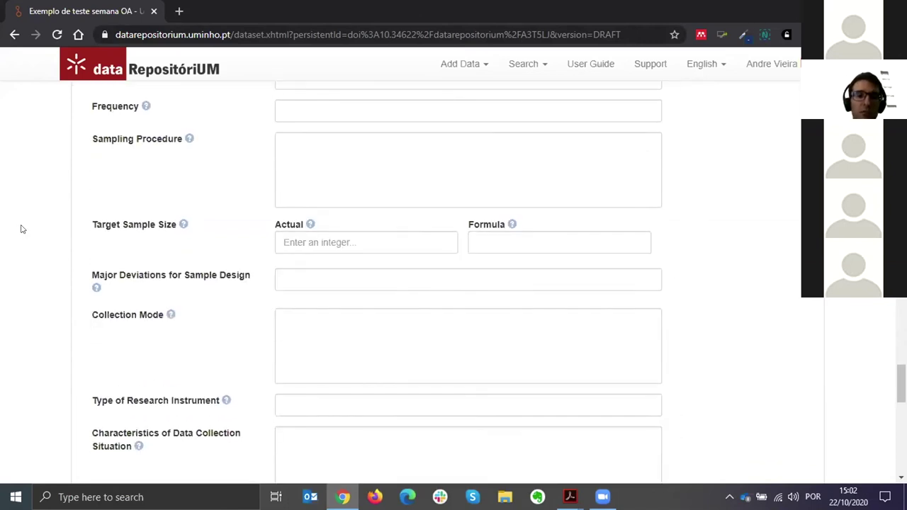
scroll(23, 228, down, 5)
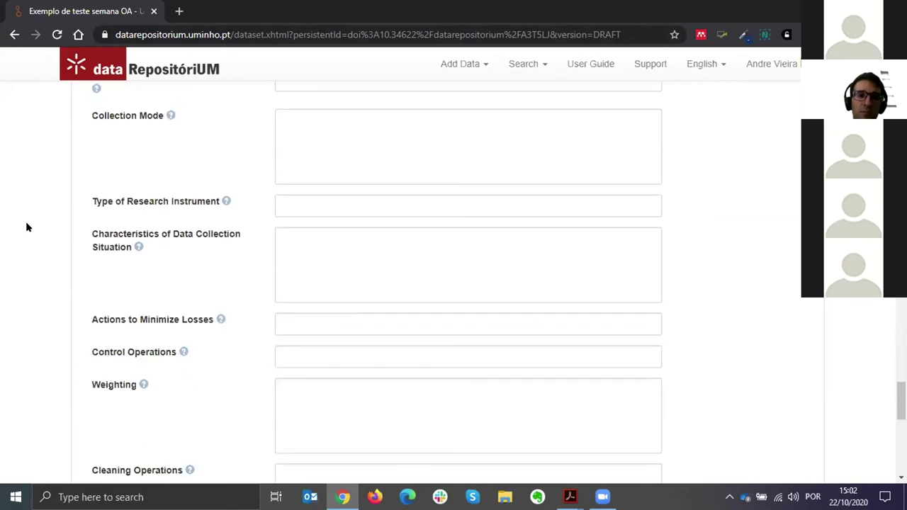
scroll(27, 225, down, 8)
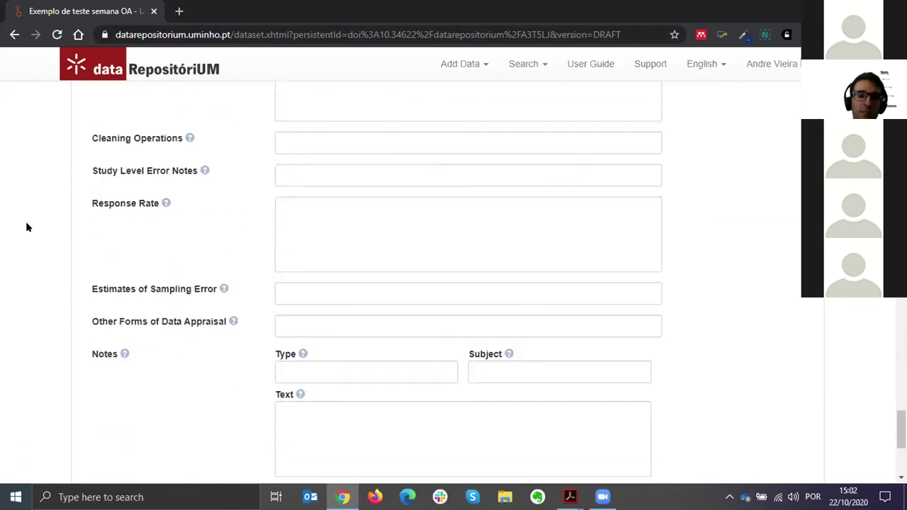
scroll(27, 223, down, 5)
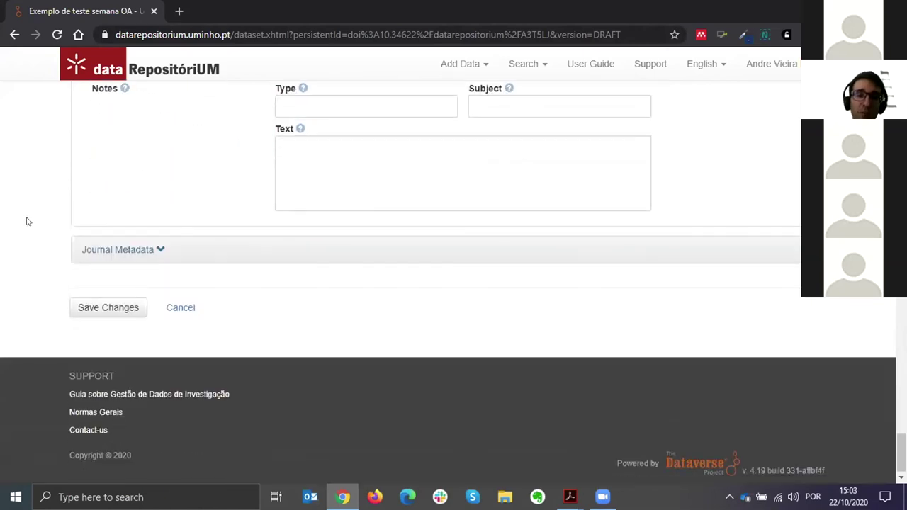
click(145, 252)
scroll(26, 251, down, 3)
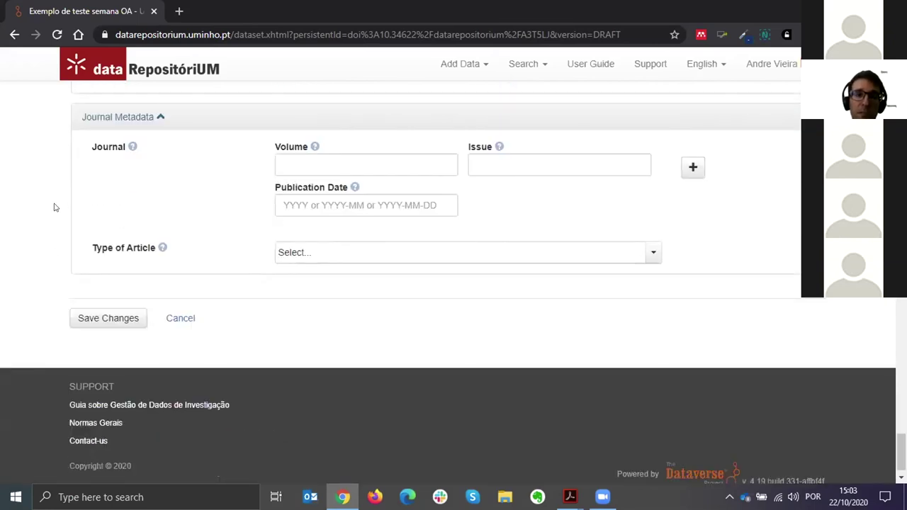
scroll(44, 206, up, 1)
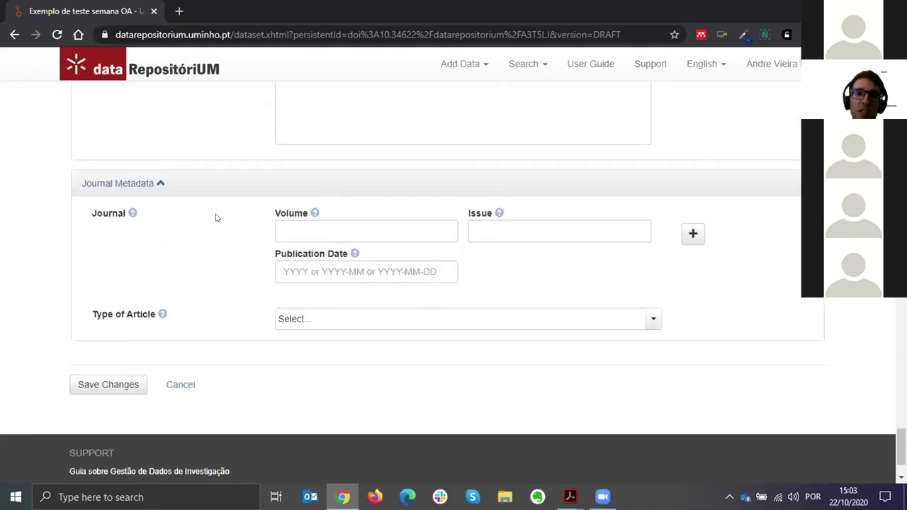
- Leave the journal Volume, Issue and Type of Article fields empty
click(286, 231)
click(499, 226)
click(224, 268)
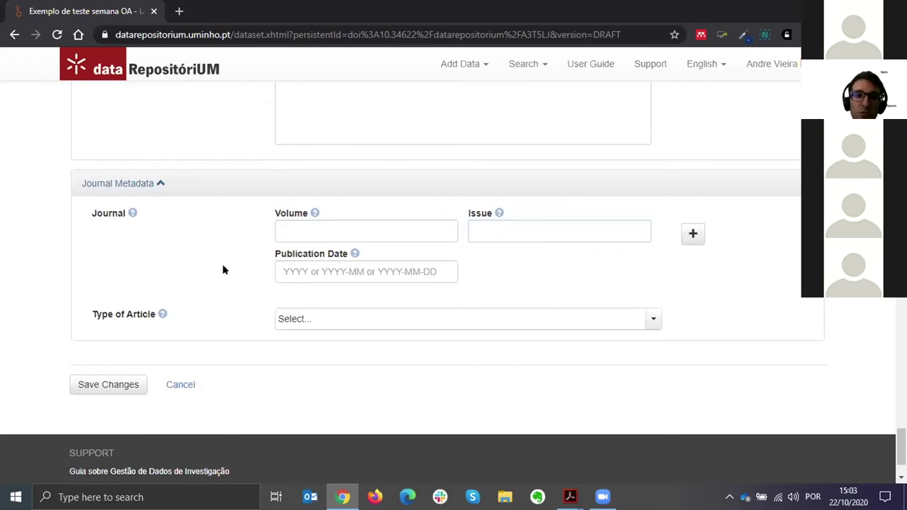
click(323, 316)
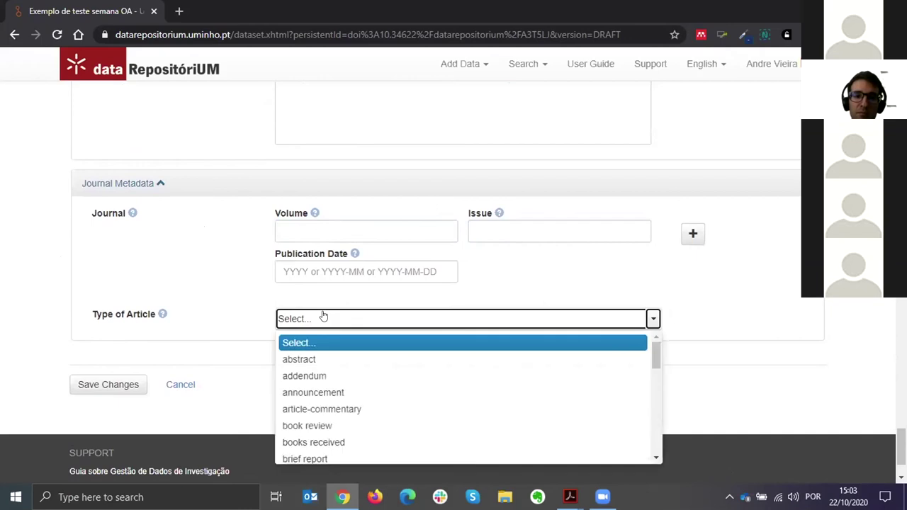
click(197, 269)
scroll(39, 244, up, 1)
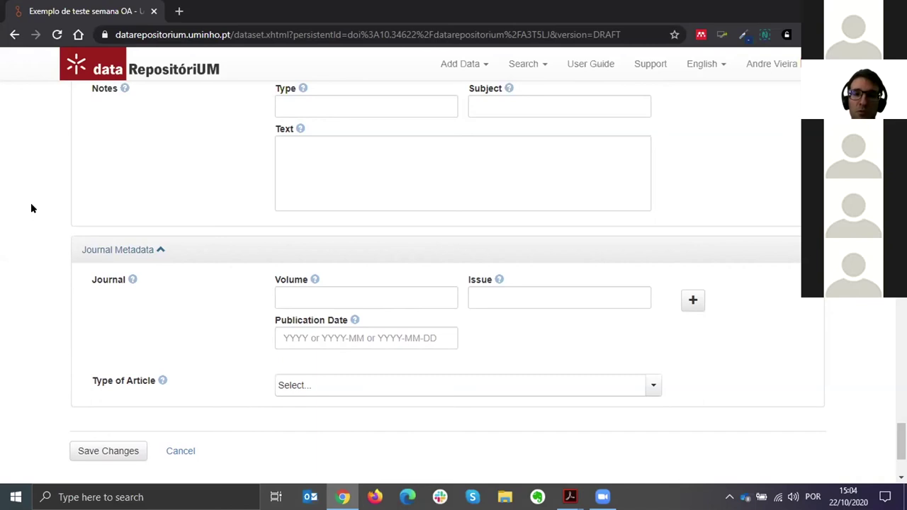
scroll(38, 239, down, 1)
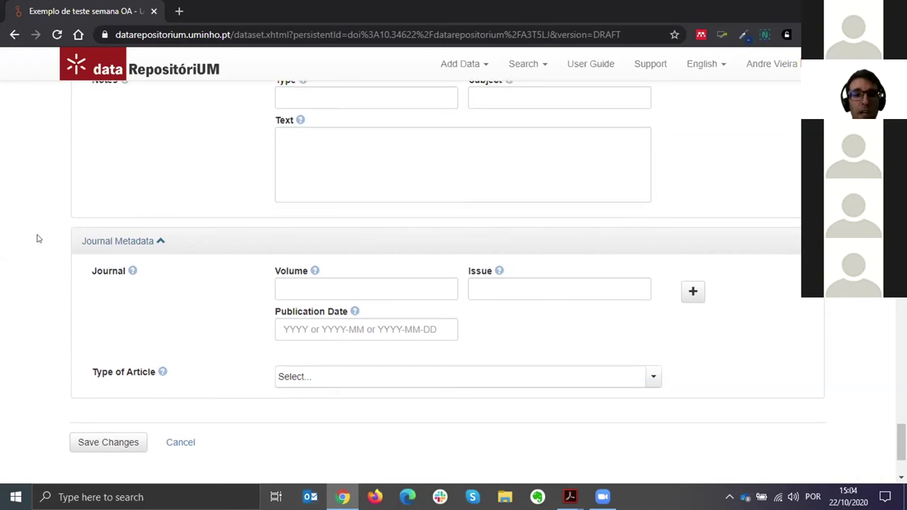
scroll(38, 239, down, 1)
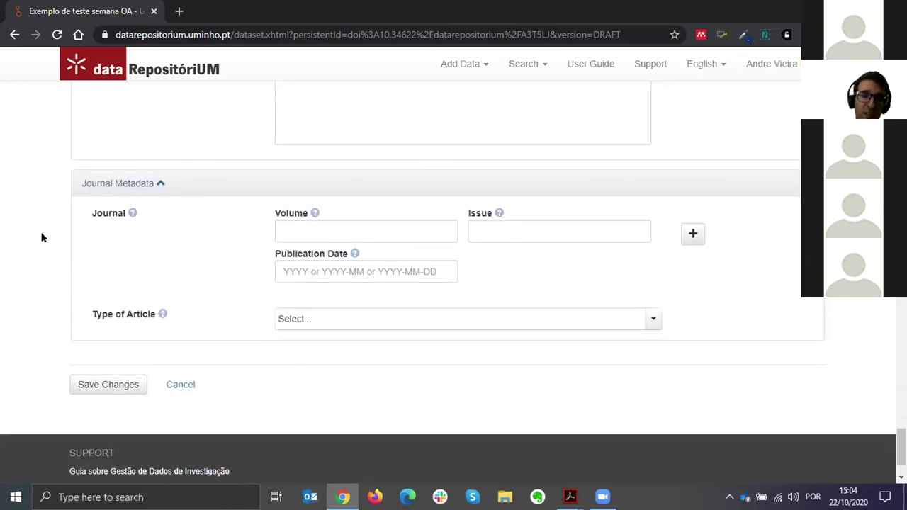
- Save the metadata changes and view the Terms tab: CC0 waiver, no guestbook assigned
click(80, 389)
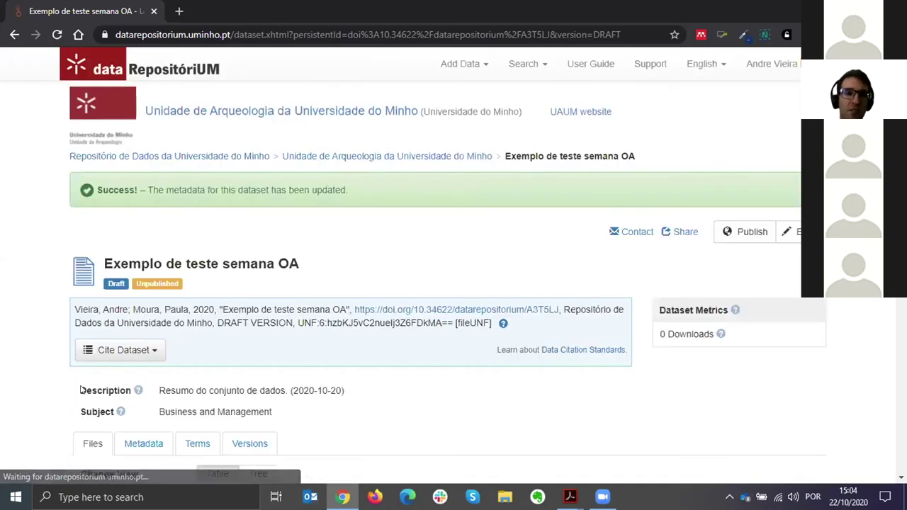
scroll(14, 248, down, 2)
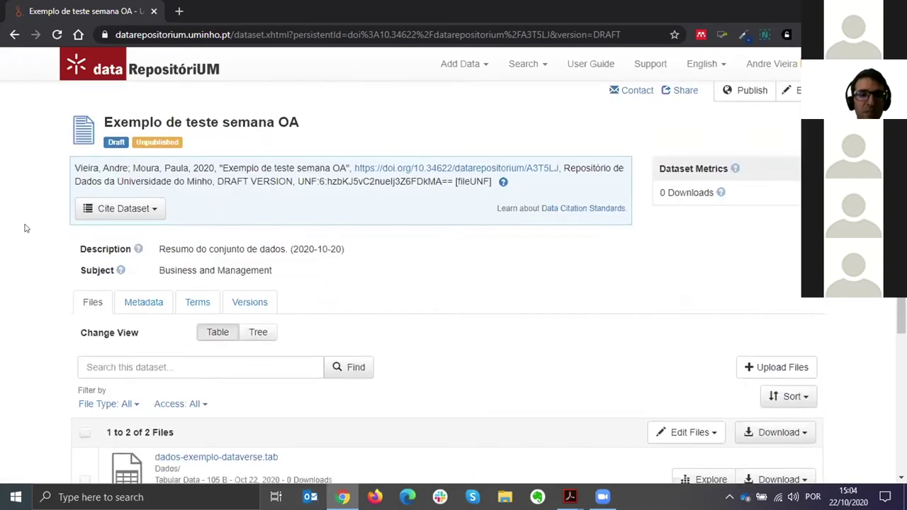
scroll(25, 228, down, 2)
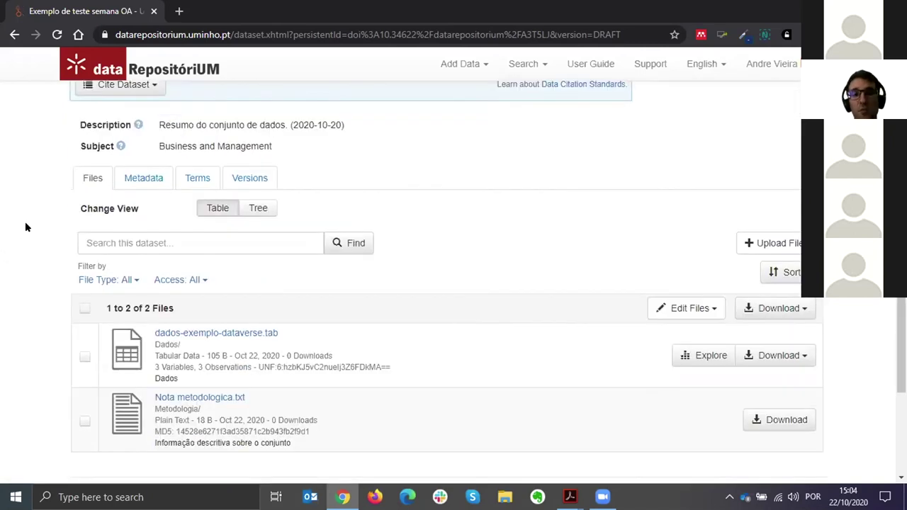
click(198, 181)
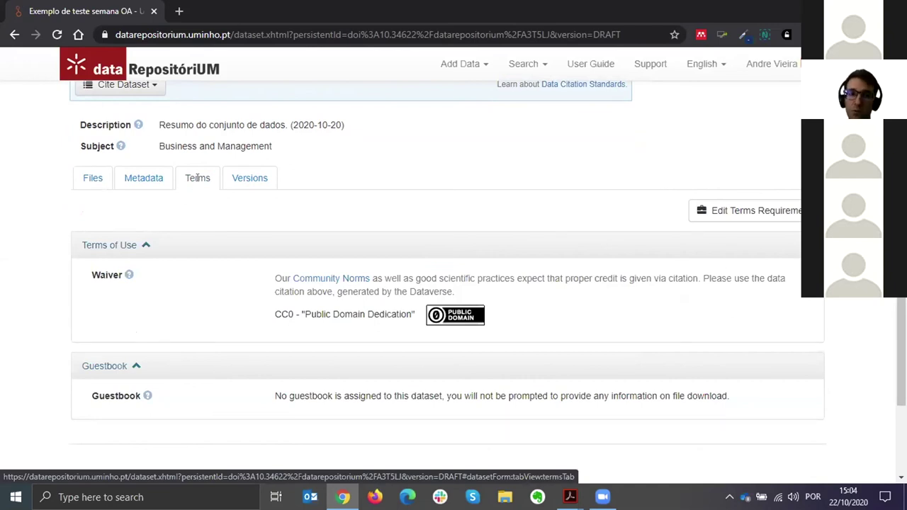
scroll(44, 206, down, 2)
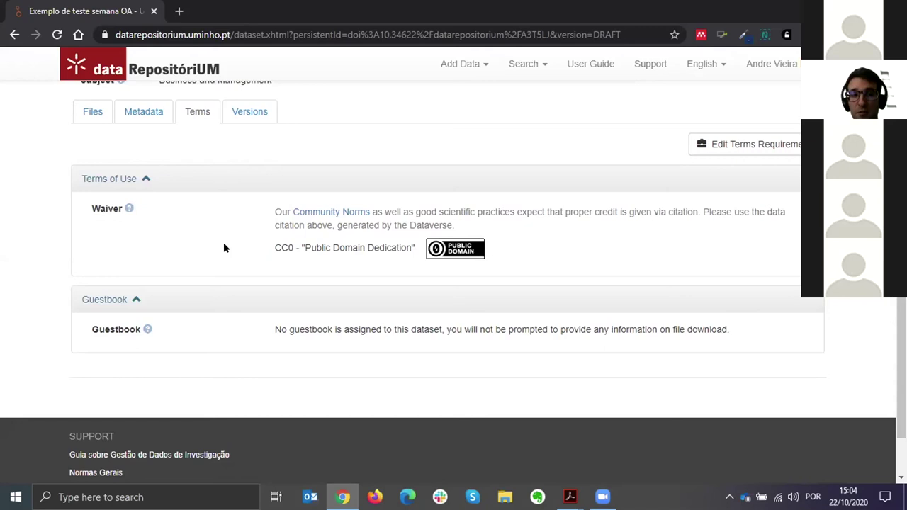
- Edit the terms requirements and set the waiver to 'No, do not apply CC0'
click(765, 148)
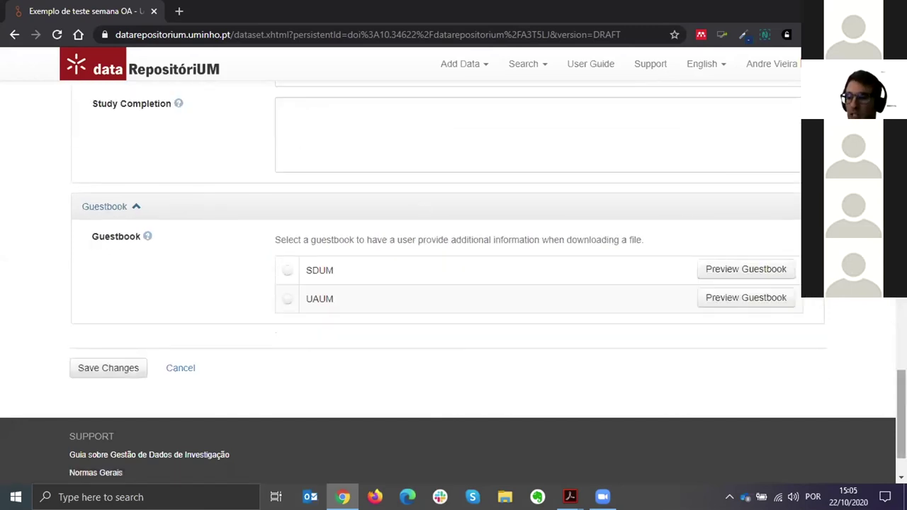
scroll(453, 283, up, 15)
scroll(453, 283, up, 5)
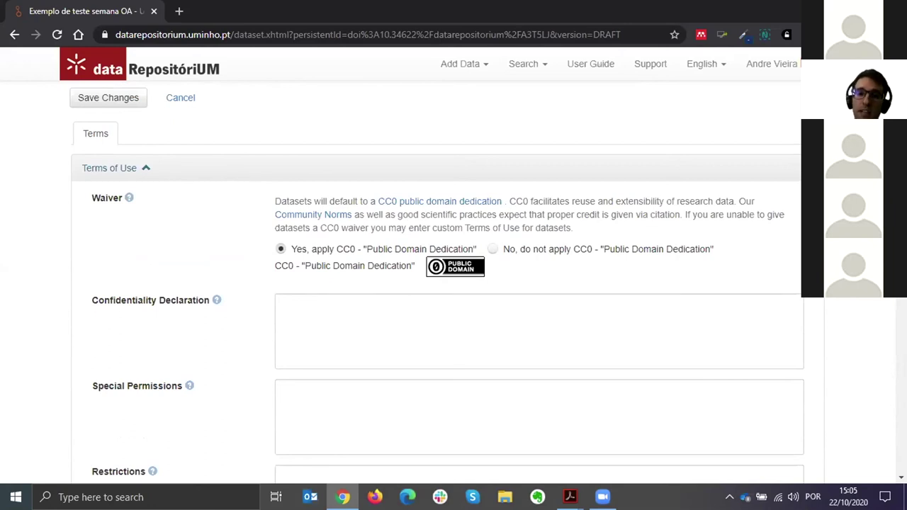
click(518, 253)
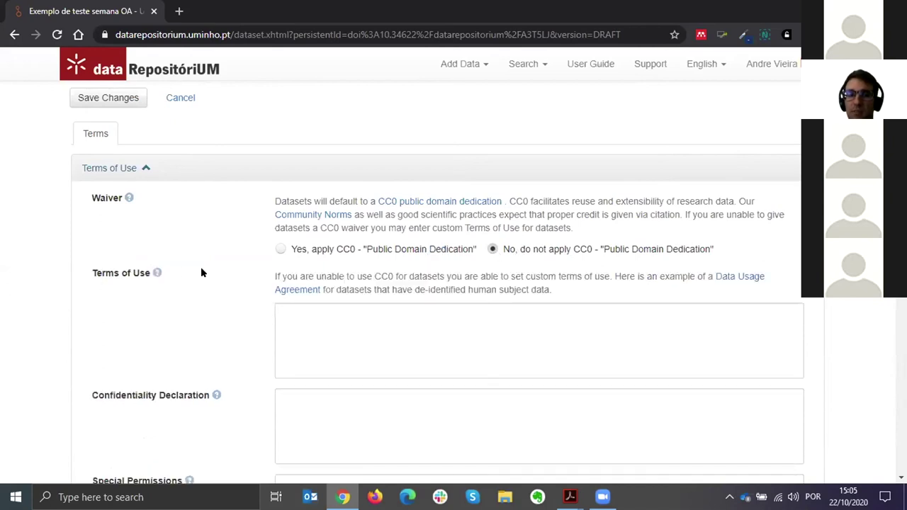
scroll(216, 259, down, 1)
click(318, 261)
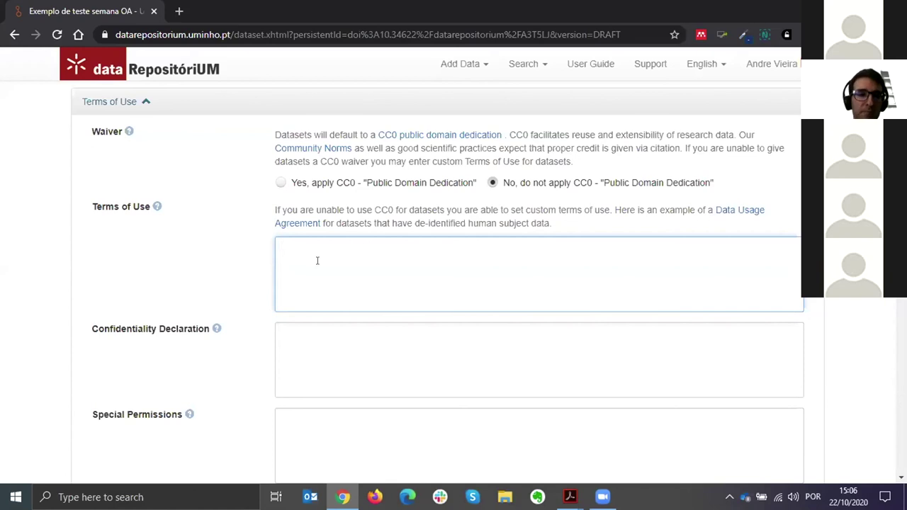
- Scroll the terms form down to the empty Restricted Files + Terms of Access section
scroll(237, 253, down, 2)
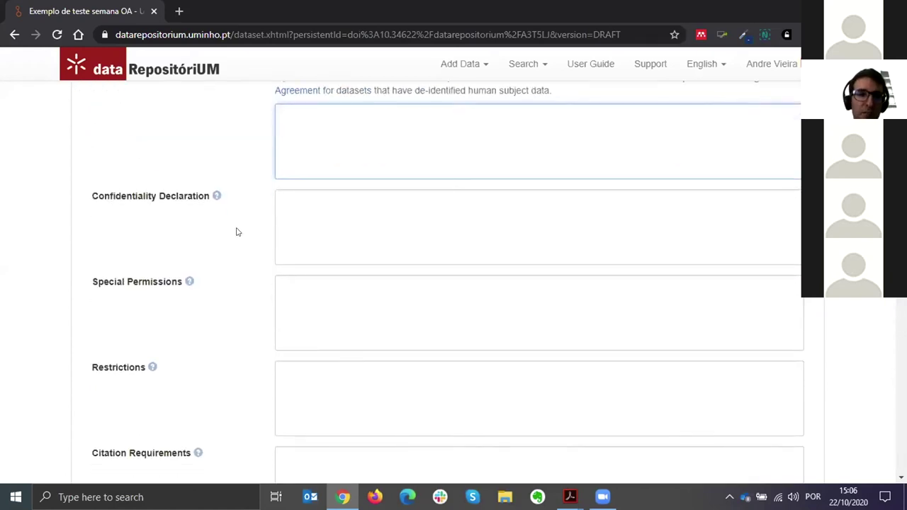
scroll(240, 239, down, 1)
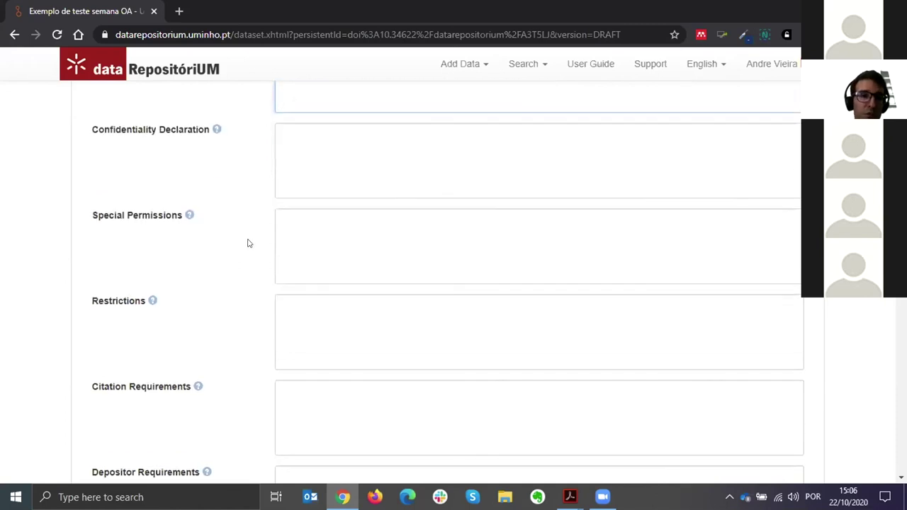
scroll(243, 241, down, 1)
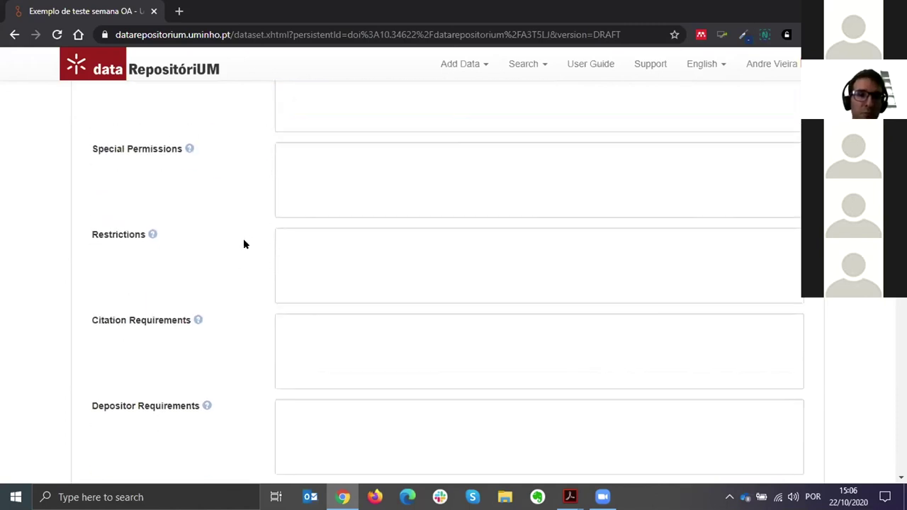
scroll(245, 242, down, 4)
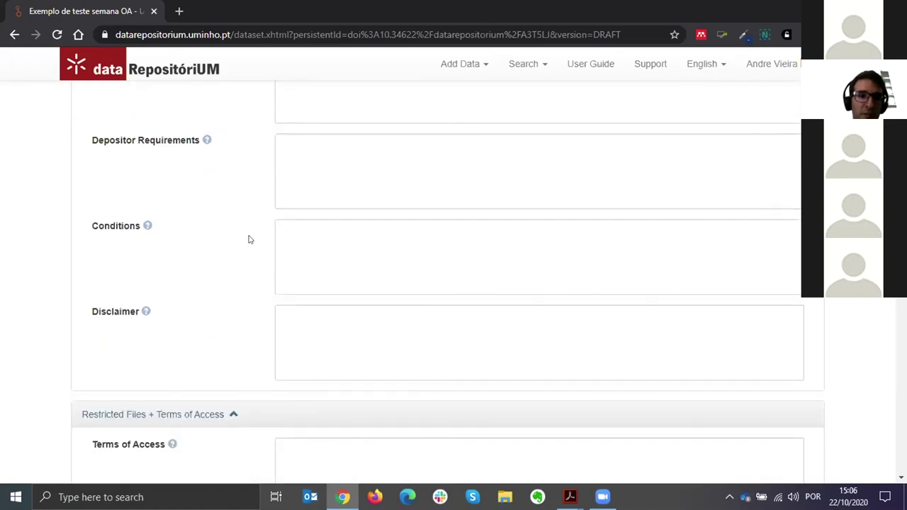
scroll(248, 239, down, 3)
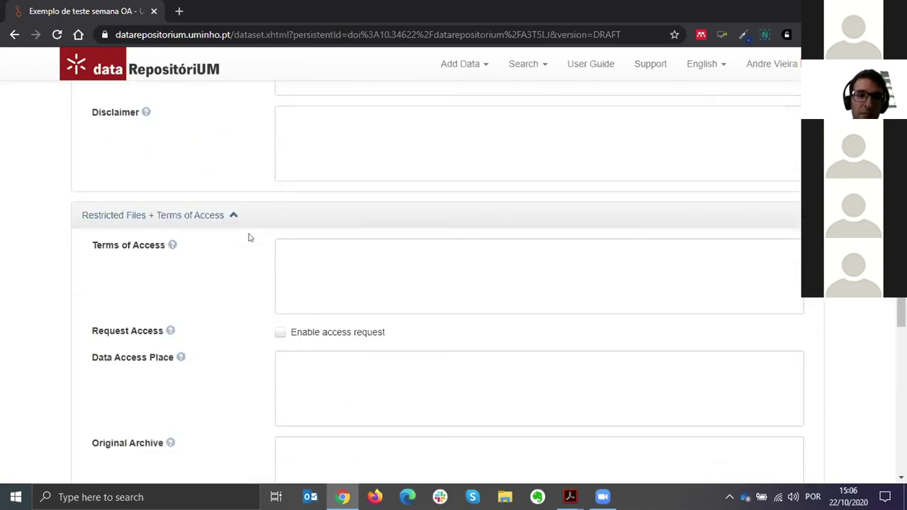
scroll(259, 253, down, 1)
scroll(258, 259, down, 1)
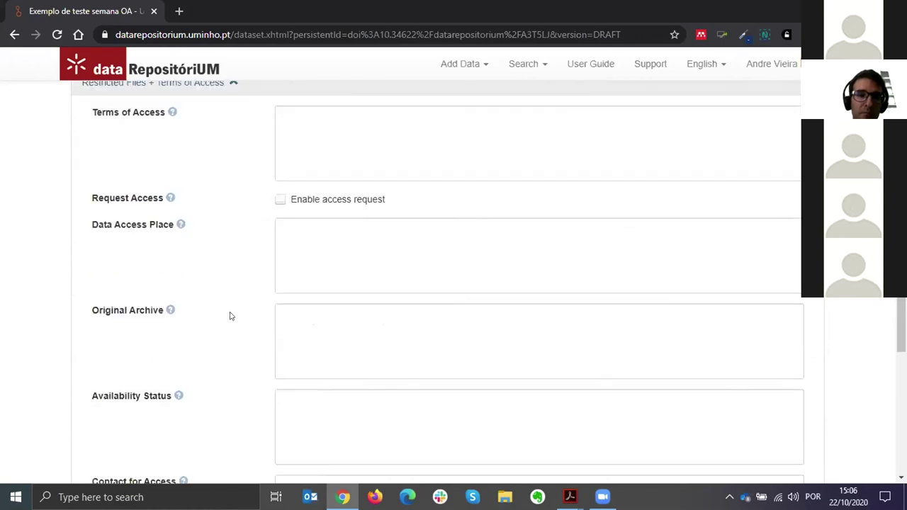
scroll(245, 312, up, 1)
mouse_move(165, 176)
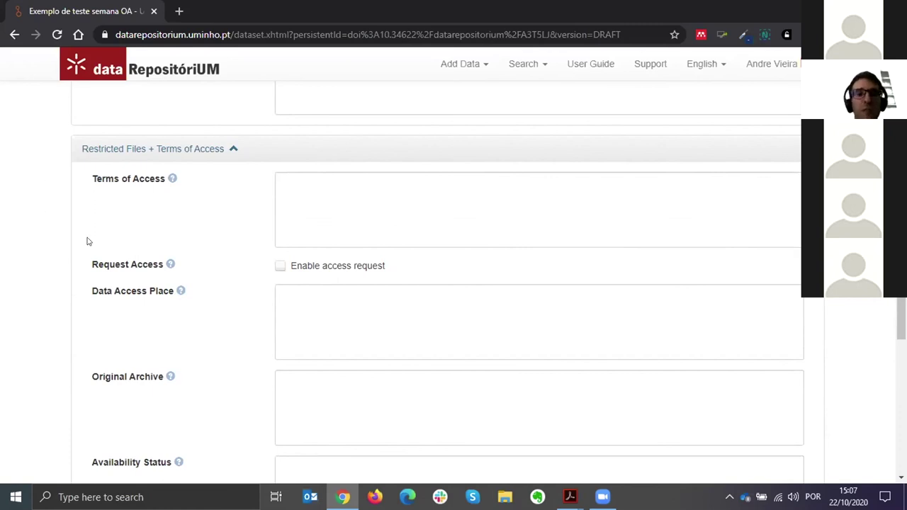
scroll(67, 241, down, 1)
scroll(46, 230, up, 1)
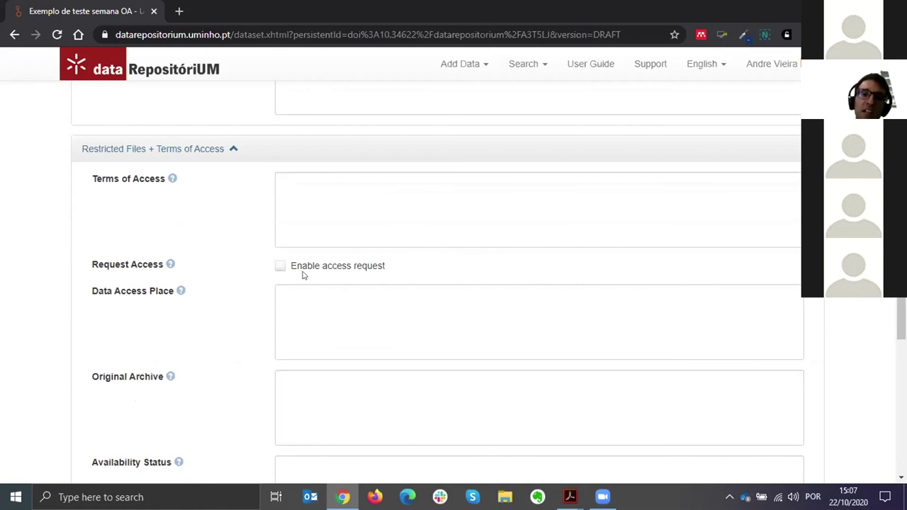
- Enable access requests, leaving the Terms of Access and Original Archive fields blank
click(280, 267)
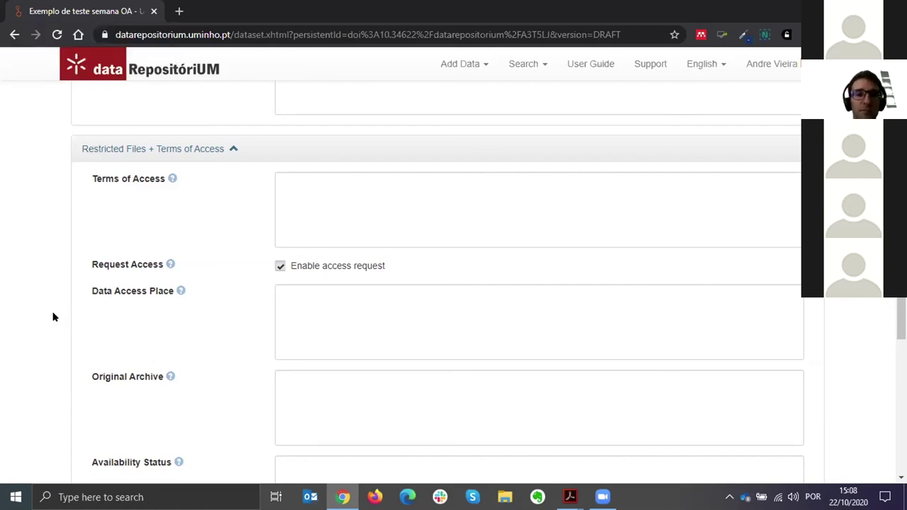
scroll(56, 311, down, 1)
scroll(216, 263, up, 1)
click(370, 217)
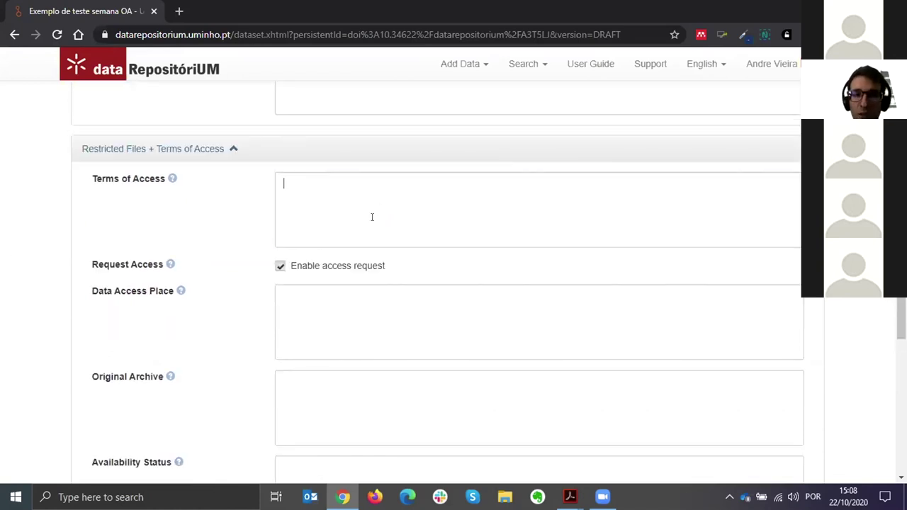
scroll(326, 279, down, 1)
click(324, 339)
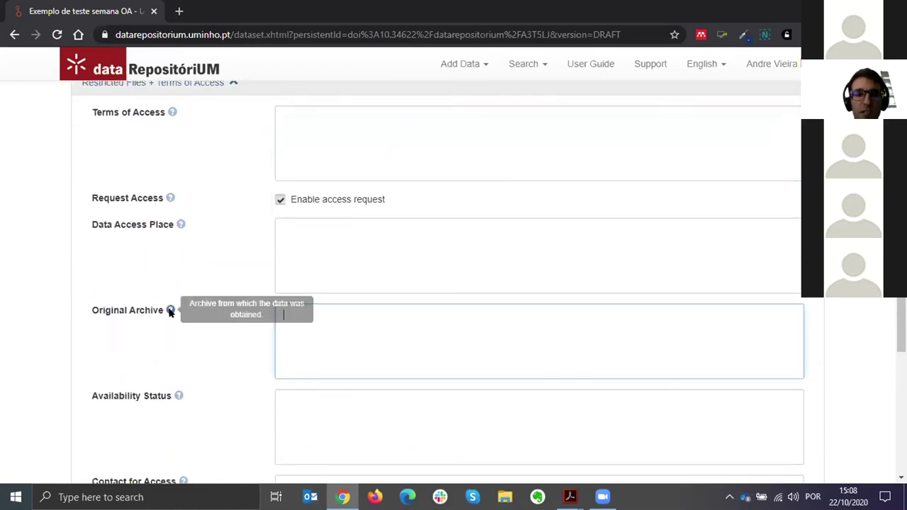
- Preview the details the UAUM guestbook collects from downloaders, then close the preview
scroll(191, 308, down, 4)
scroll(212, 307, down, 4)
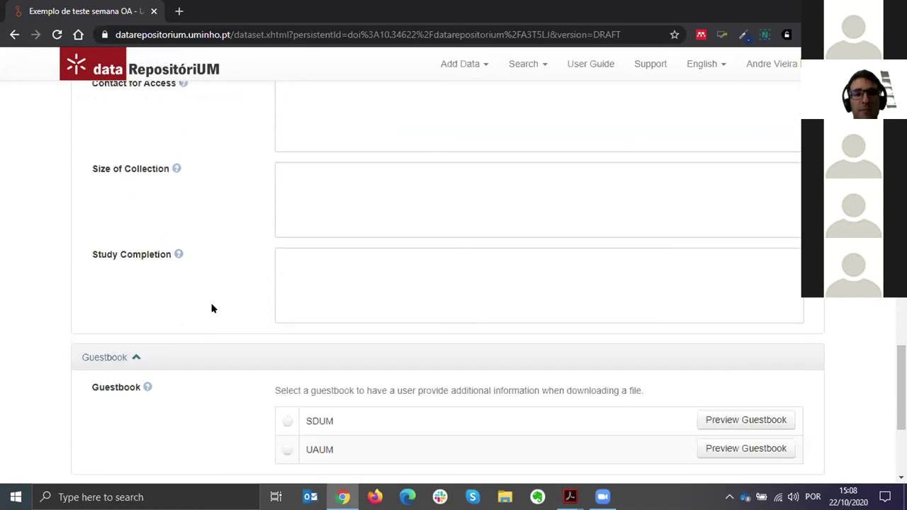
scroll(37, 265, down, 1)
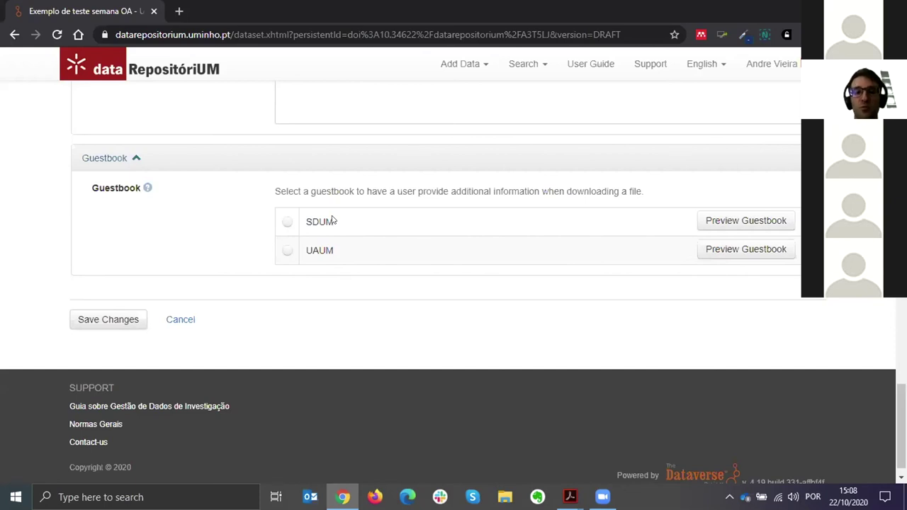
double_click(320, 251)
click(330, 257)
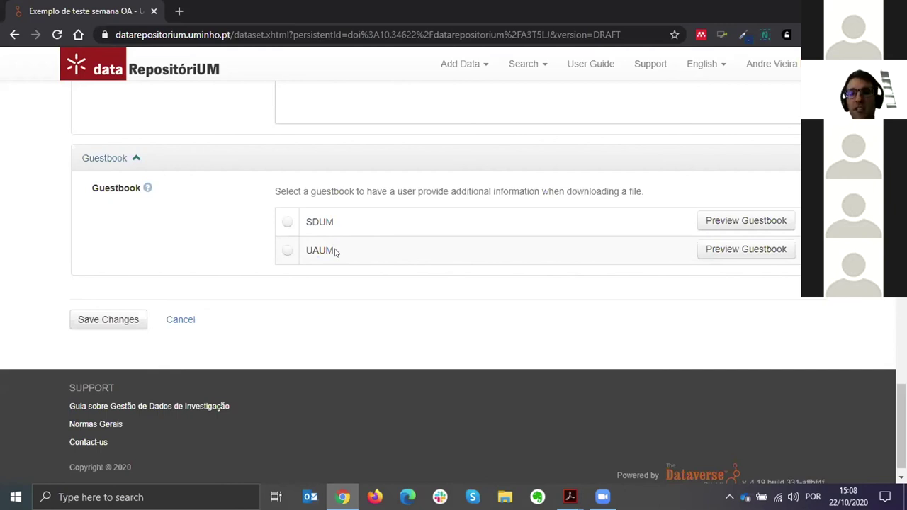
click(726, 252)
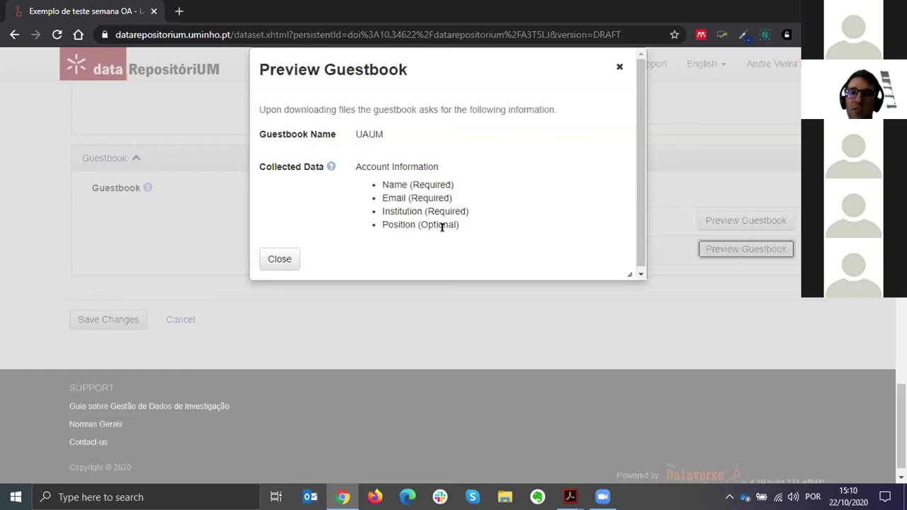
click(280, 260)
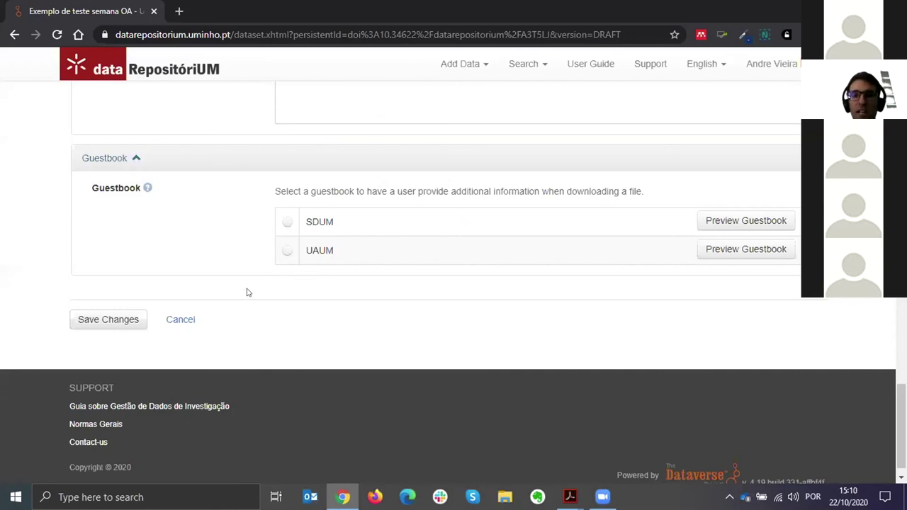
- Assign the UAUM guestbook and save the terms, reaching the DRAFT version history
click(287, 251)
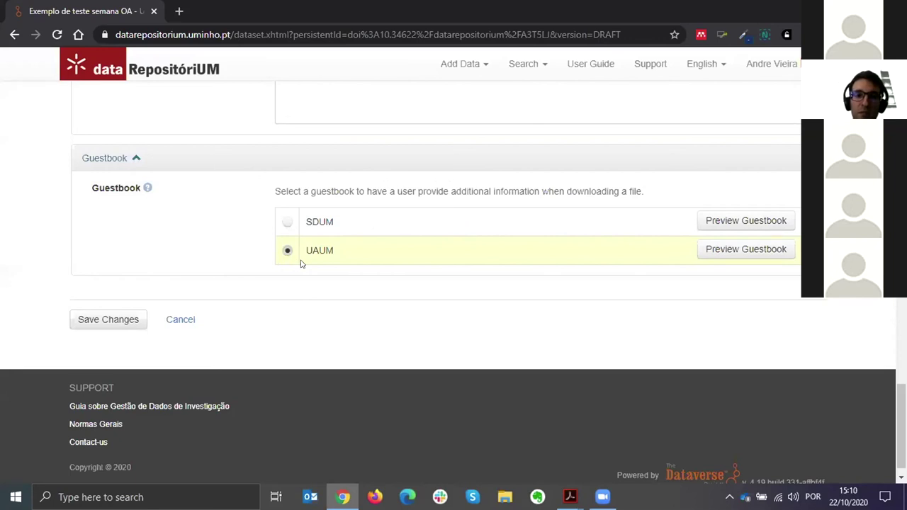
click(110, 320)
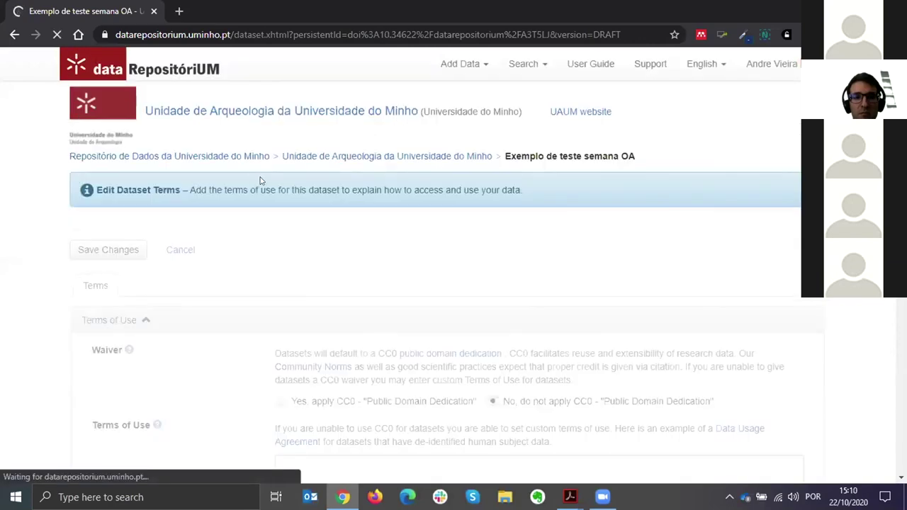
scroll(261, 175, down, 4)
- View the Versions tab of 'Exemplo de teste semana OA', checking the terms-updated Success banner and single DRAFT version row
click(260, 178)
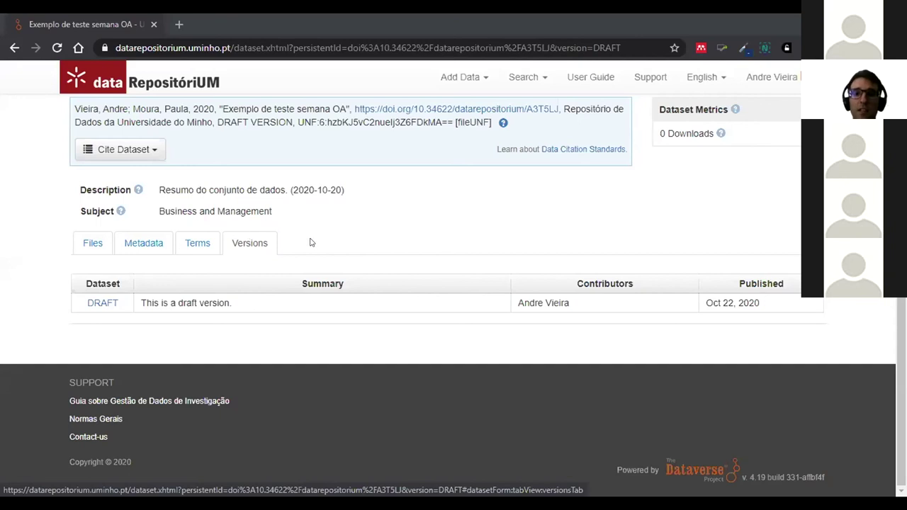
scroll(321, 243, up, 2)
scroll(320, 243, up, 1)
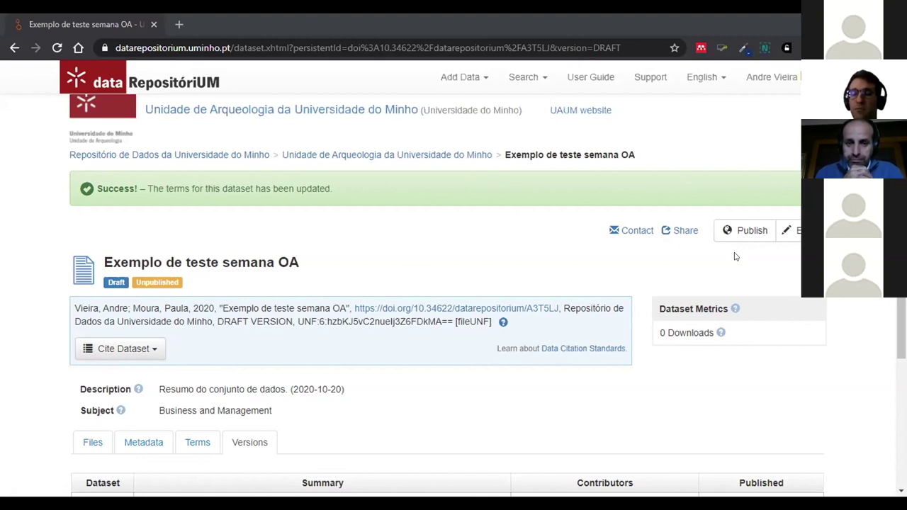
scroll(588, 253, down, 1)
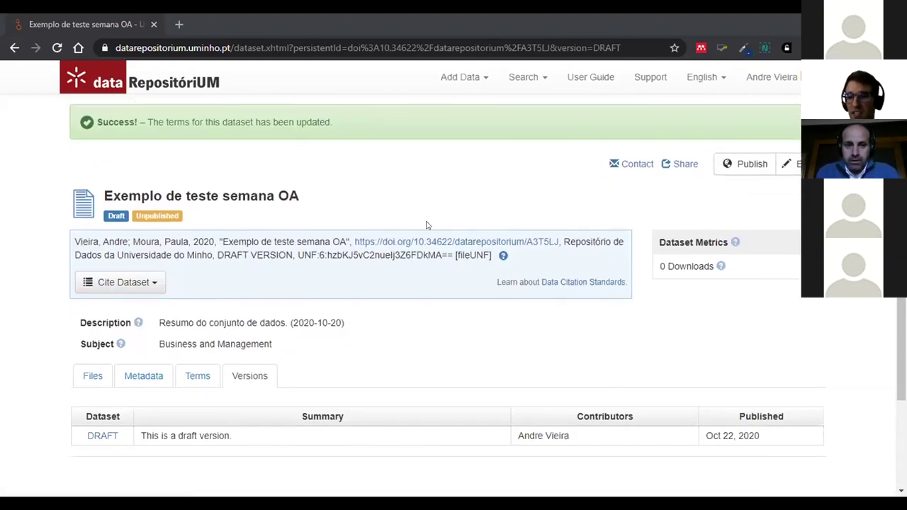